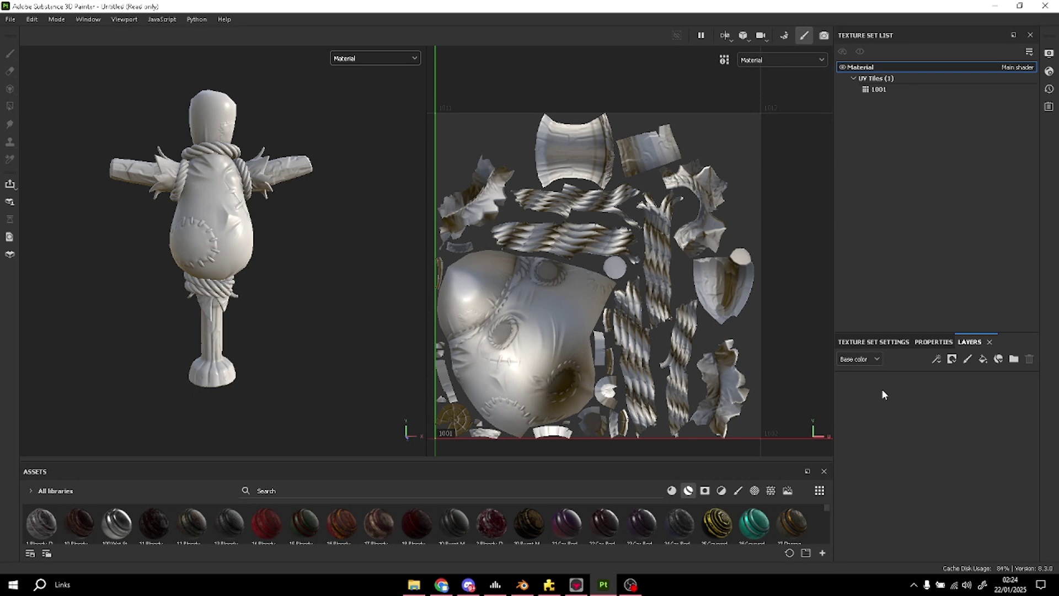
# Step: Add a fill layer with a brown base color (5D513F) and a roughness of 1
pyautogui.click(983, 359)
pyautogui.click(953, 343)
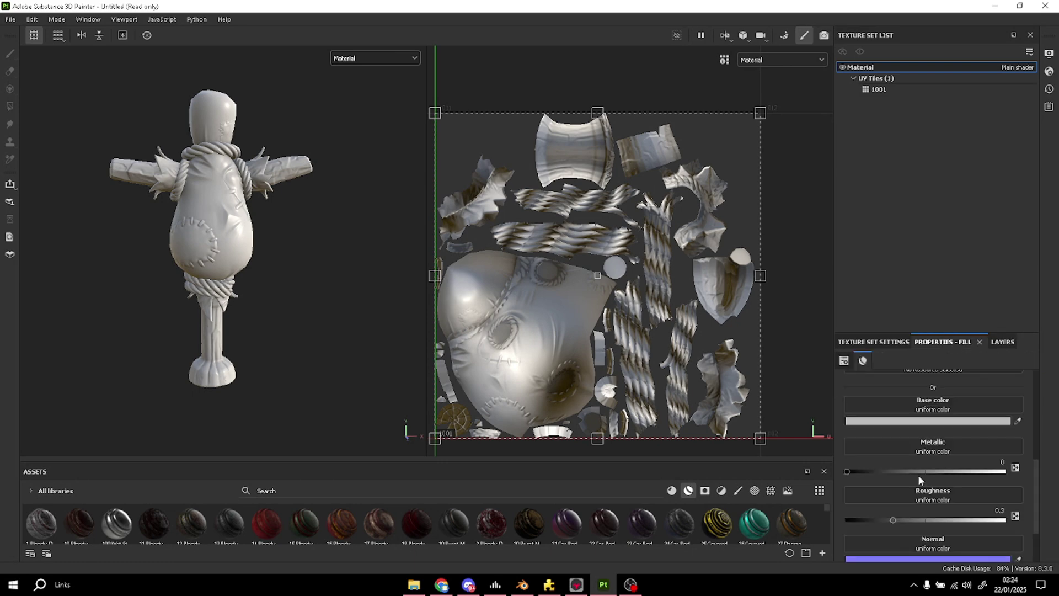
pyautogui.click(876, 422)
pyautogui.click(904, 502)
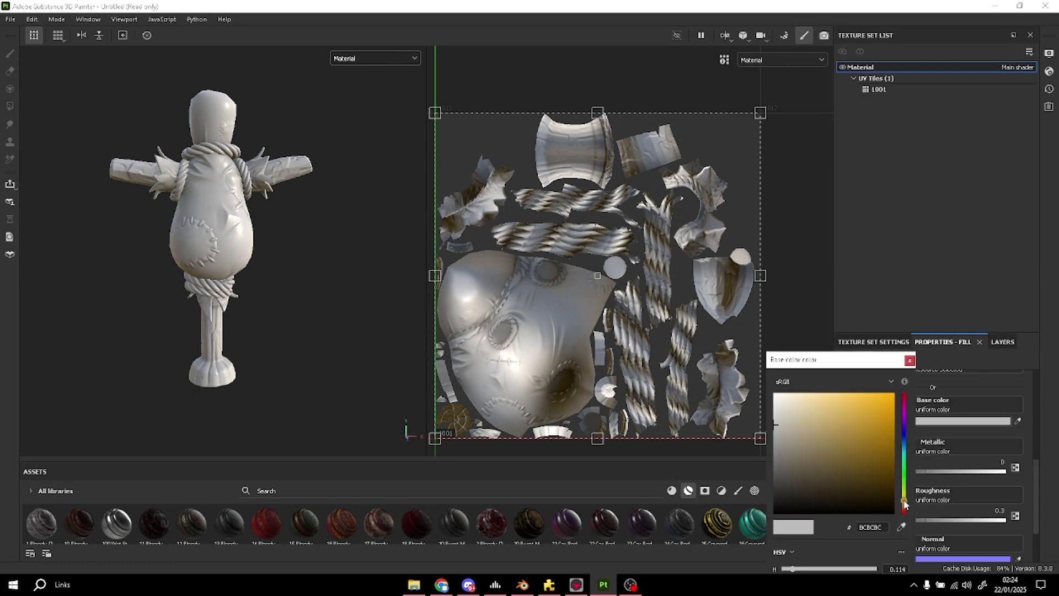
pyautogui.moveTo(905, 503); pyautogui.dragTo(904, 501)
pyautogui.moveTo(804, 458)
pyautogui.mouseDown()
pyautogui.moveTo(806, 416)
pyautogui.moveTo(799, 499)
pyautogui.moveTo(813, 470)
pyautogui.mouseUp()
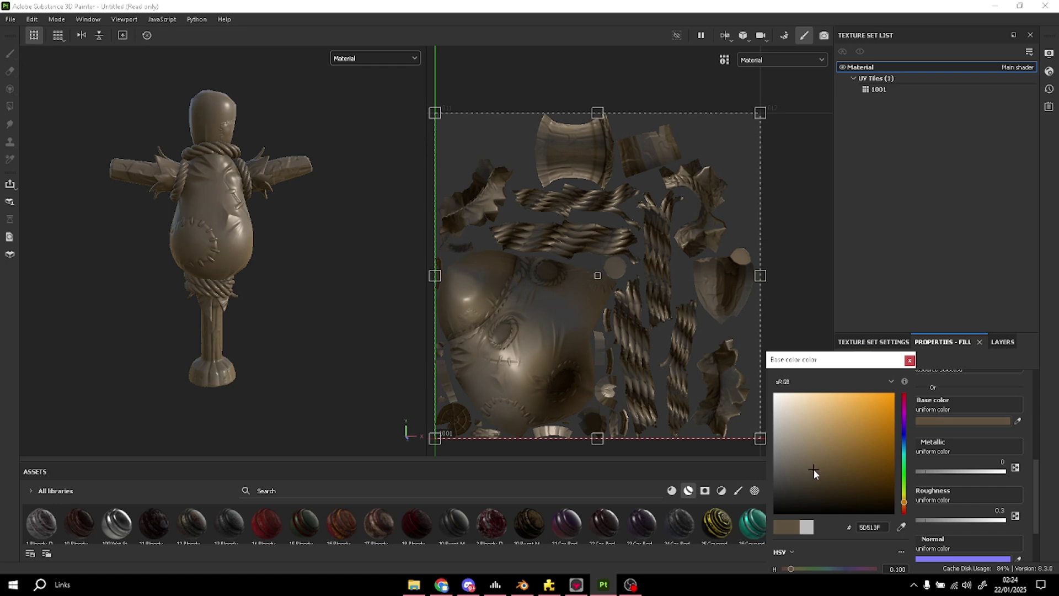
pyautogui.moveTo(930, 519); pyautogui.dragTo(999, 519)
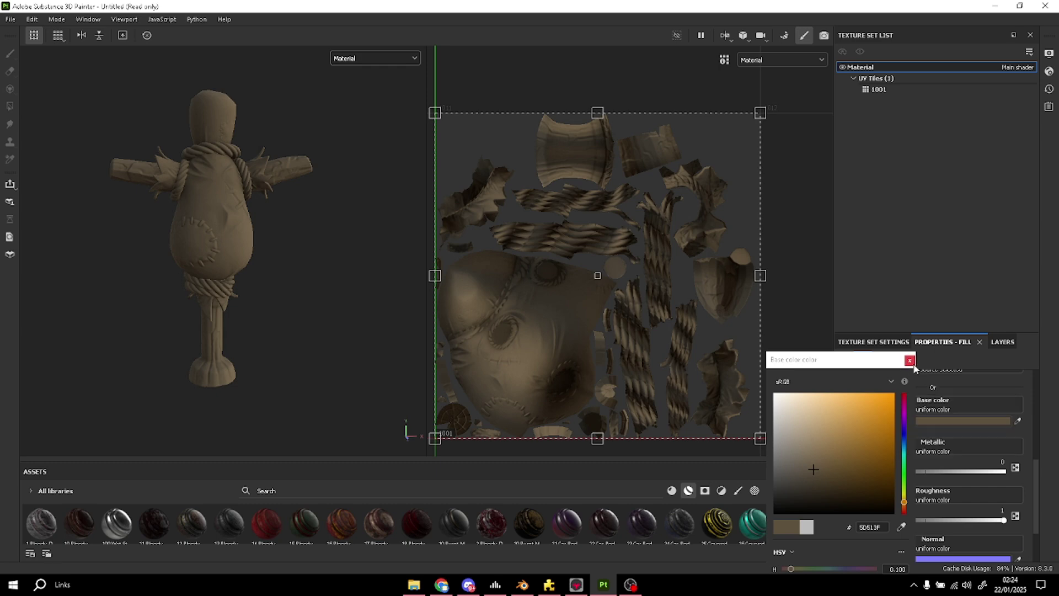
pyautogui.click(908, 360)
# Step: Add a filter effect to the fill layer and assign the Baked Lighting Stylized filter
pyautogui.click(998, 341)
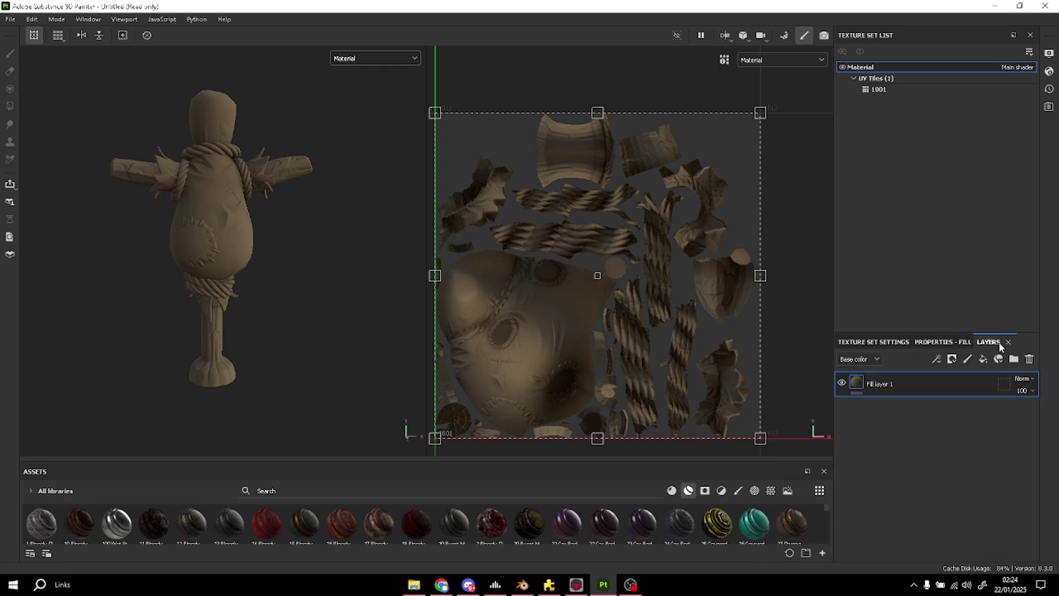
pyautogui.rightClick(943, 391)
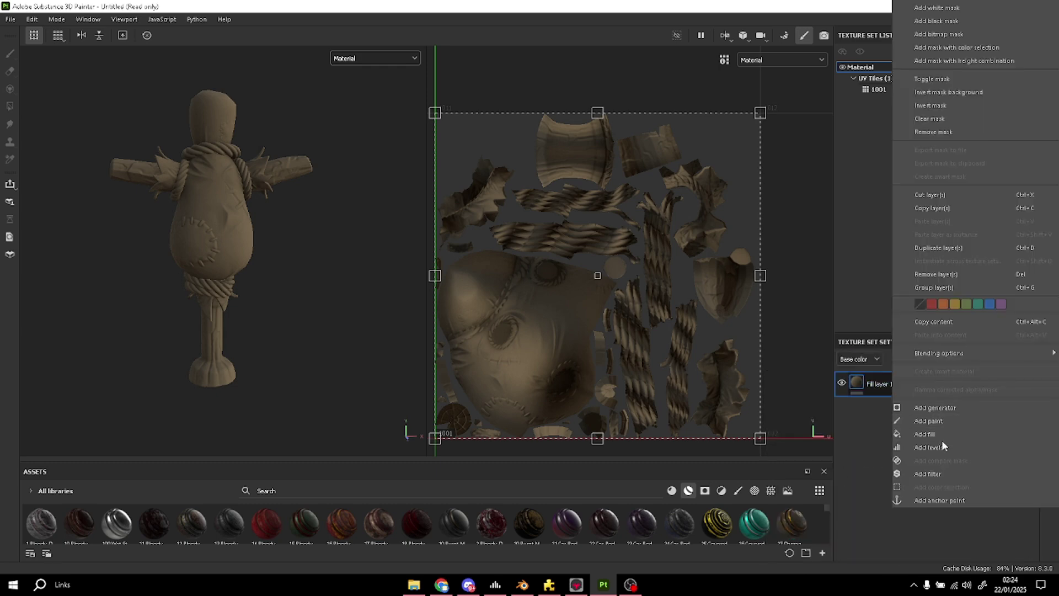
pyautogui.click(933, 471)
pyautogui.click(932, 407)
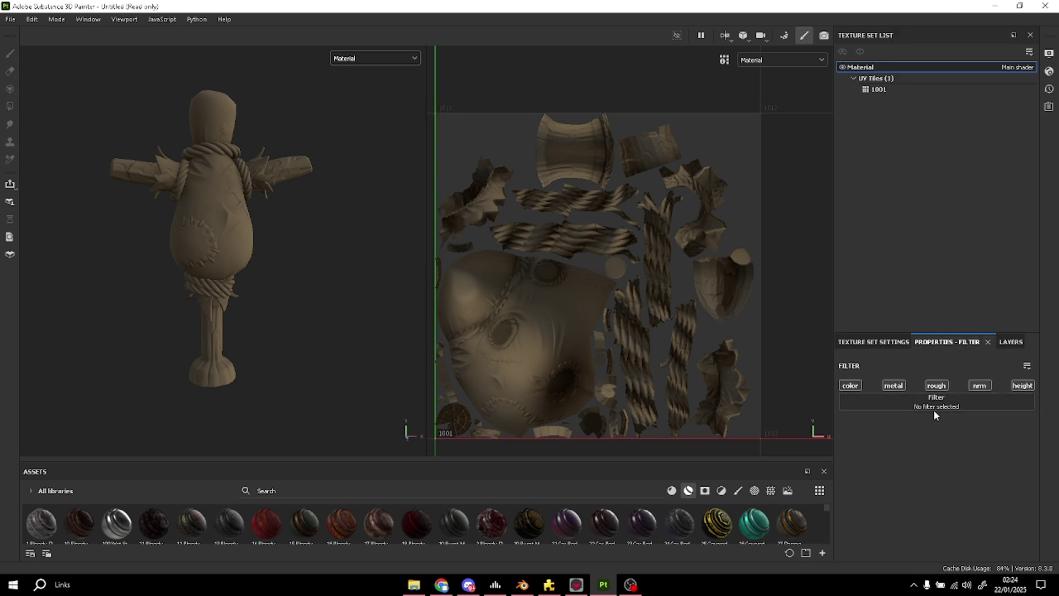
pyautogui.click(932, 409)
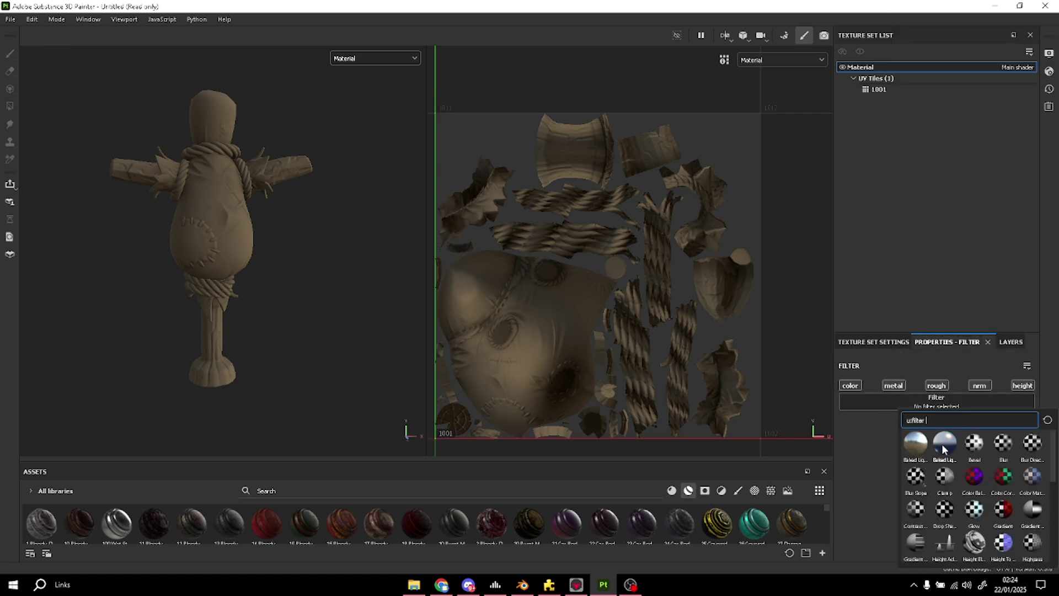
pyautogui.moveTo(946, 441)
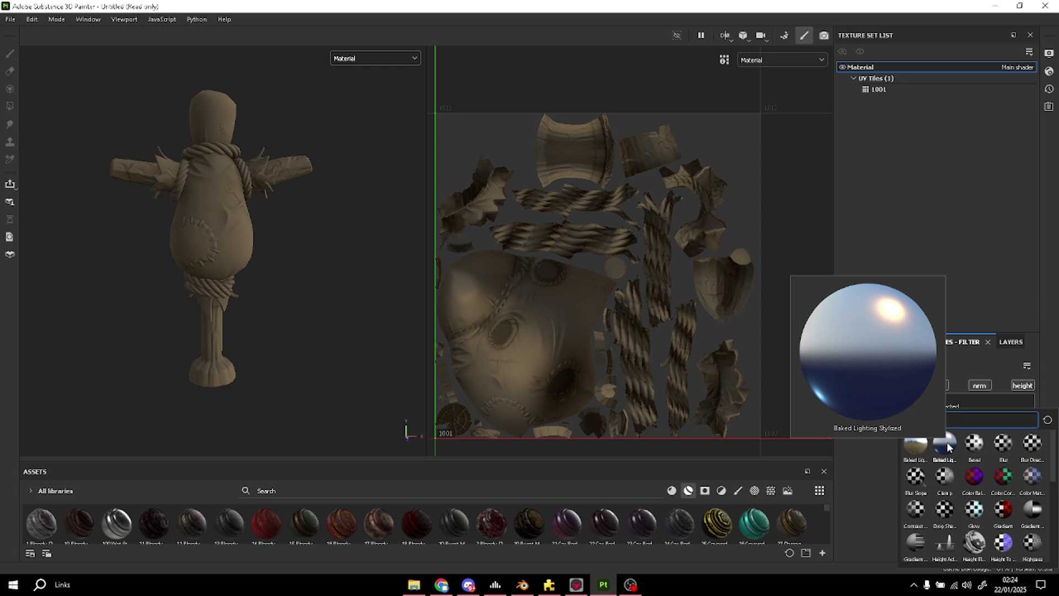
pyautogui.click(948, 445)
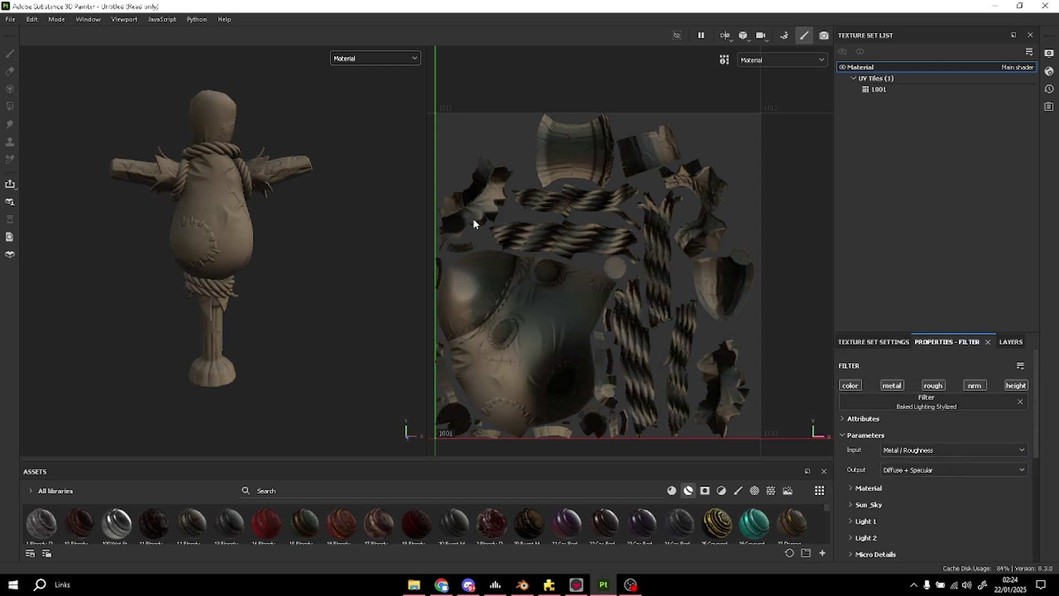
# Step: Preview the model's Base color channel and return the viewport to the Material view
pyautogui.click(386, 57)
pyautogui.click(377, 105)
pyautogui.click(375, 59)
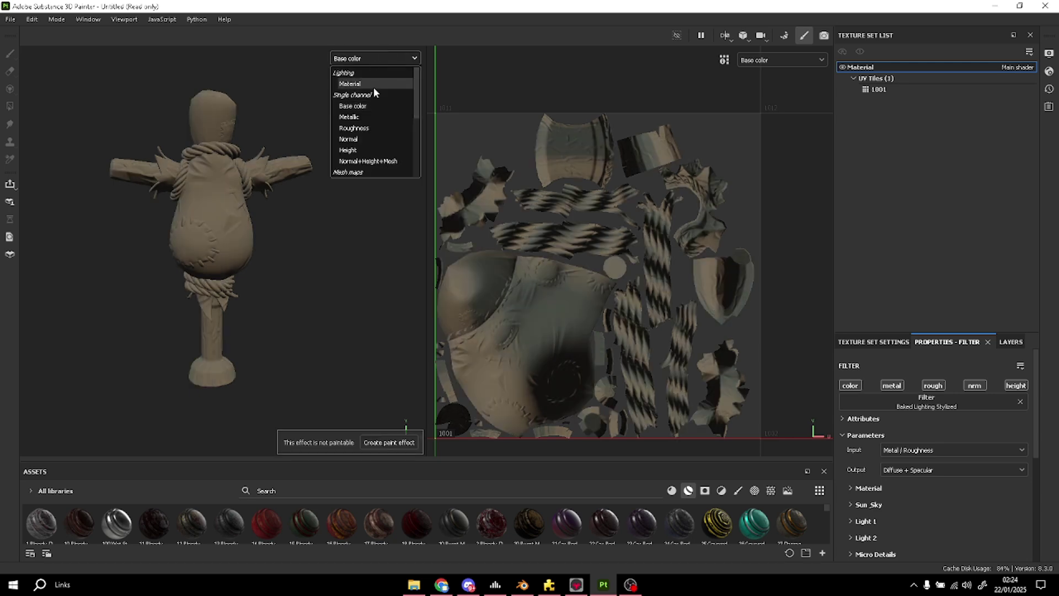
pyautogui.click(373, 84)
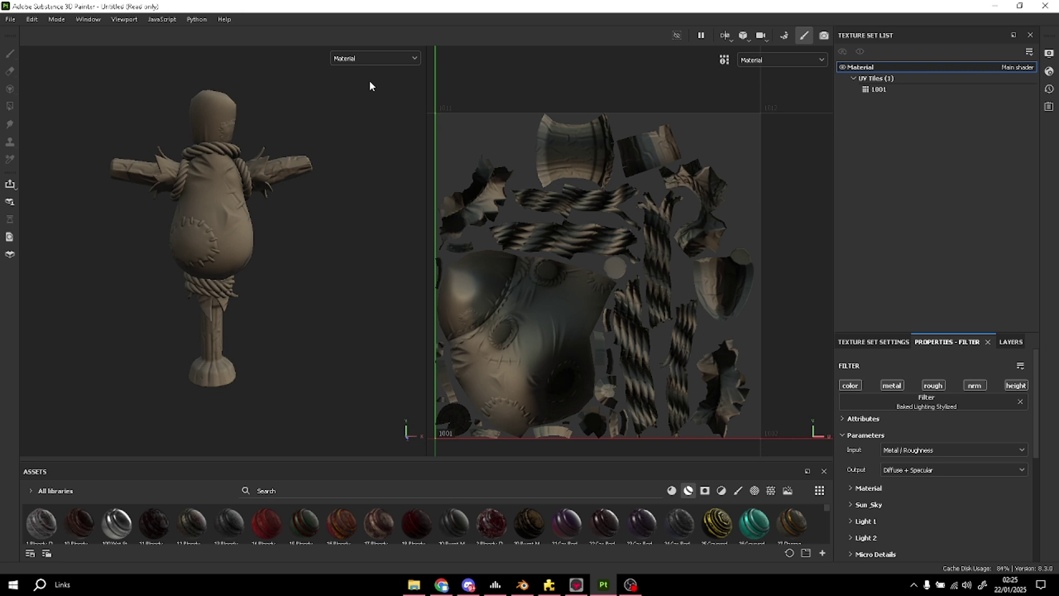
# Step: Set the Dielectric Reflectance in the lighting filter's Material parameters to 0
pyautogui.scroll(-1, 856, 496)
pyautogui.click(853, 461)
pyautogui.scroll(-3, 866, 446)
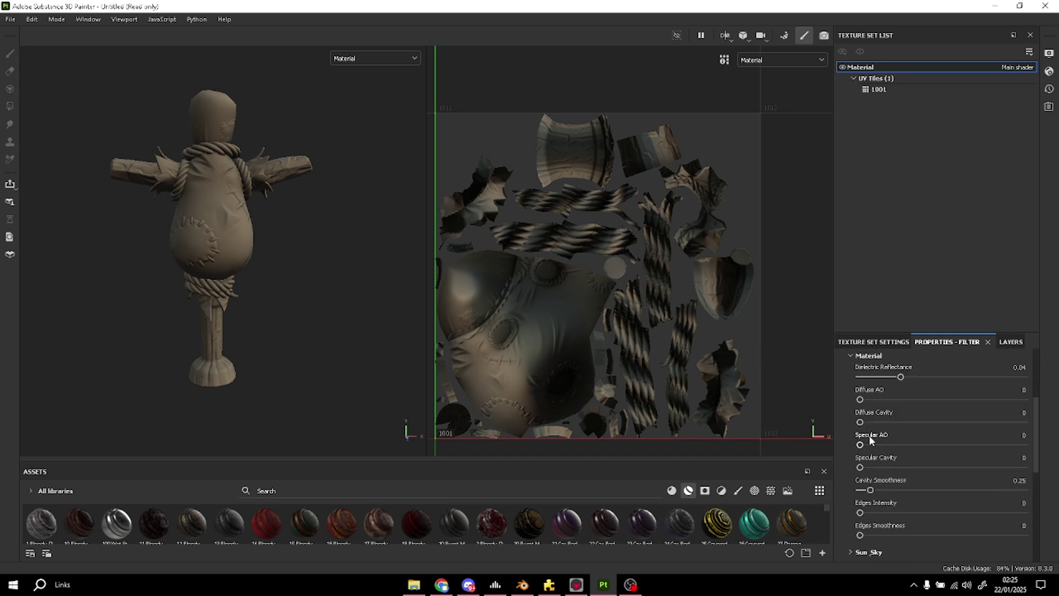
pyautogui.scroll(2, 887, 411)
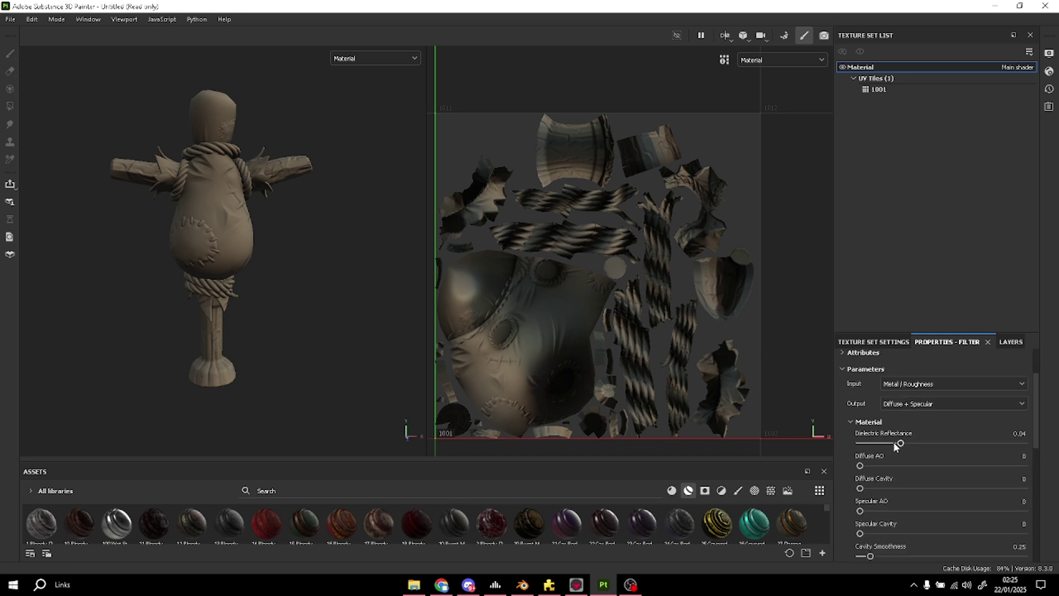
pyautogui.moveTo(899, 443); pyautogui.dragTo(849, 445)
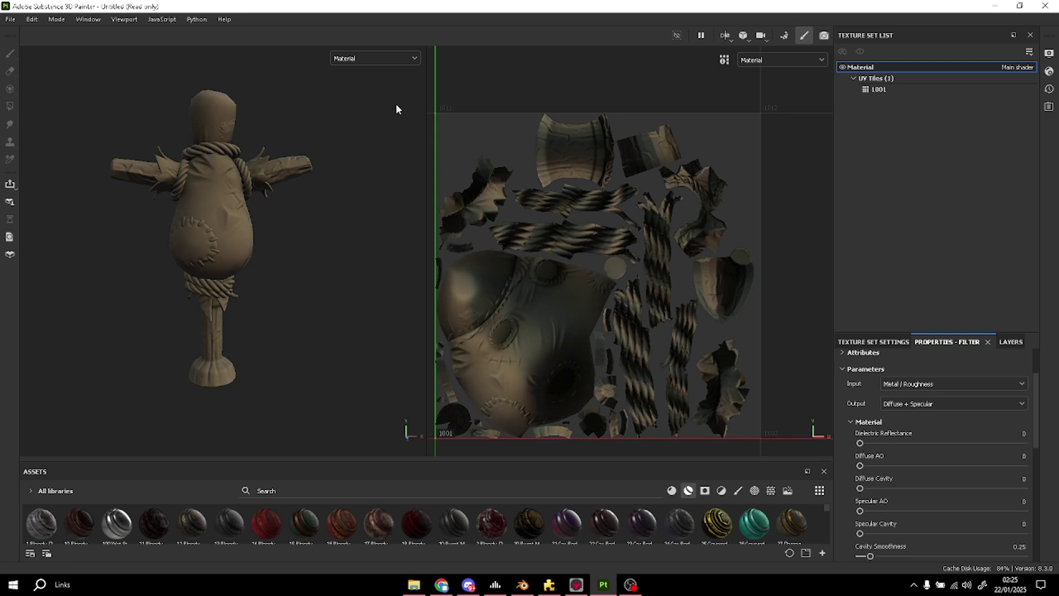
# Step: Display only the Base color channel in the viewports
pyautogui.click(347, 59)
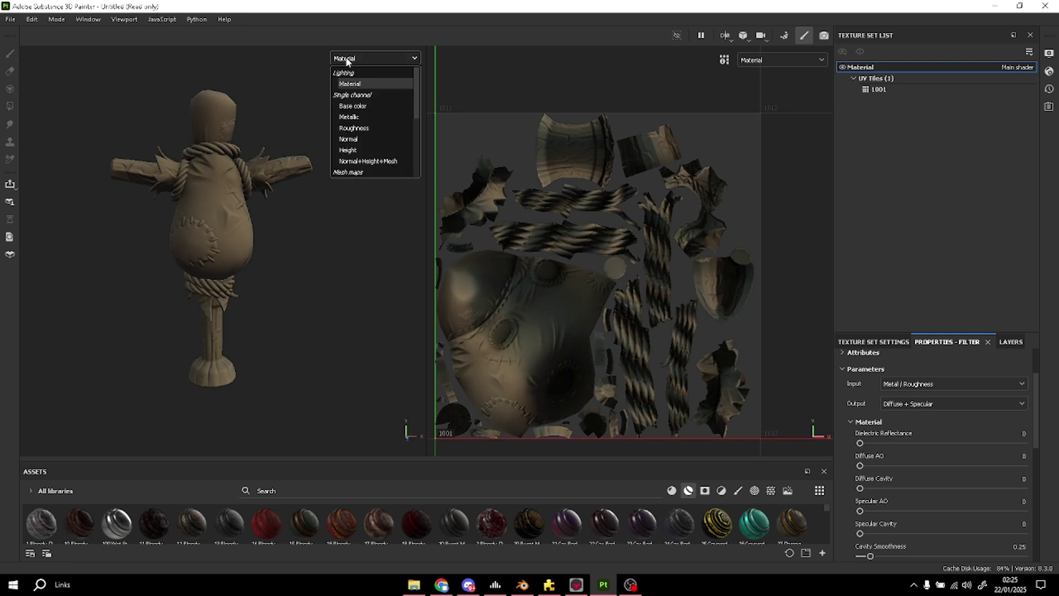
pyautogui.click(360, 107)
pyautogui.keyDown('alt'); pyautogui.moveTo(269, 206); pyautogui.dragTo(236, 176); pyautogui.keyUp('alt')
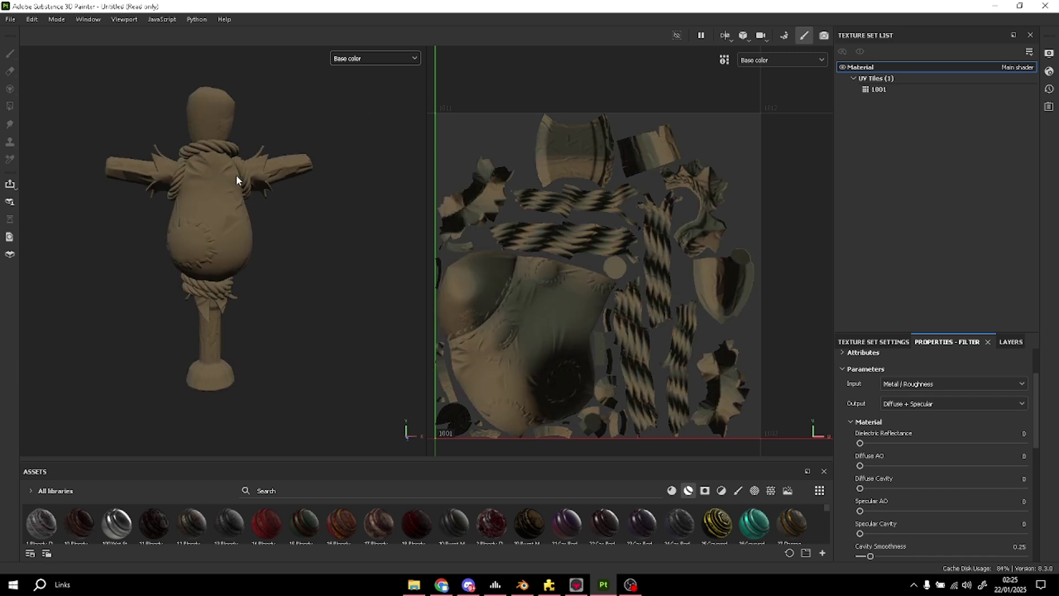
# Step: Set the filter's Diffuse AO to 0.8, Diffuse Cavity to 0.9 and Edges Intensity to 0.41
pyautogui.moveTo(859, 465); pyautogui.dragTo(1000, 444)
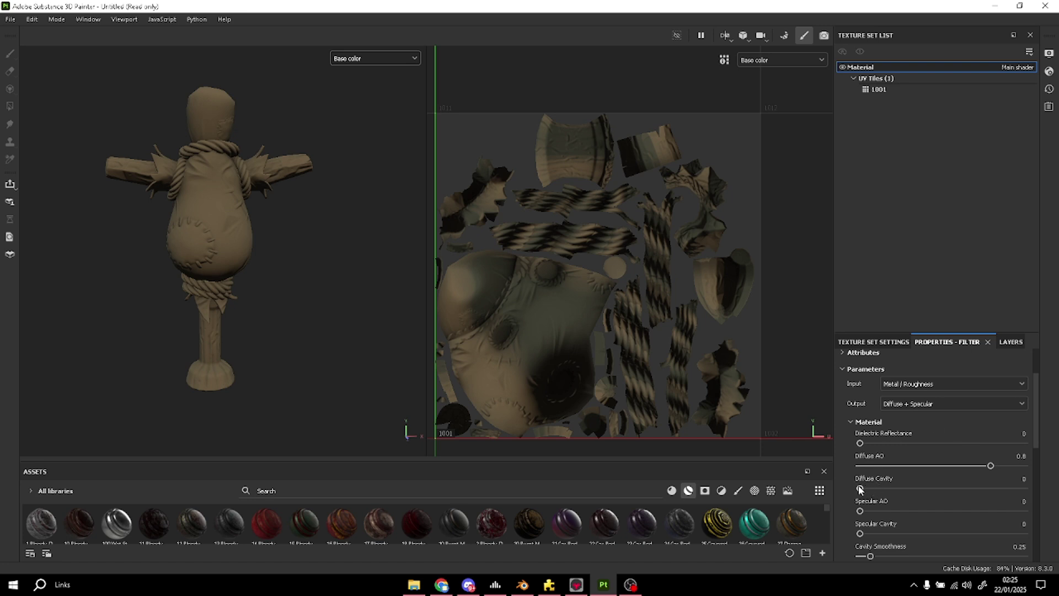
pyautogui.moveTo(860, 487); pyautogui.dragTo(1007, 485)
pyautogui.scroll(-1, 863, 513)
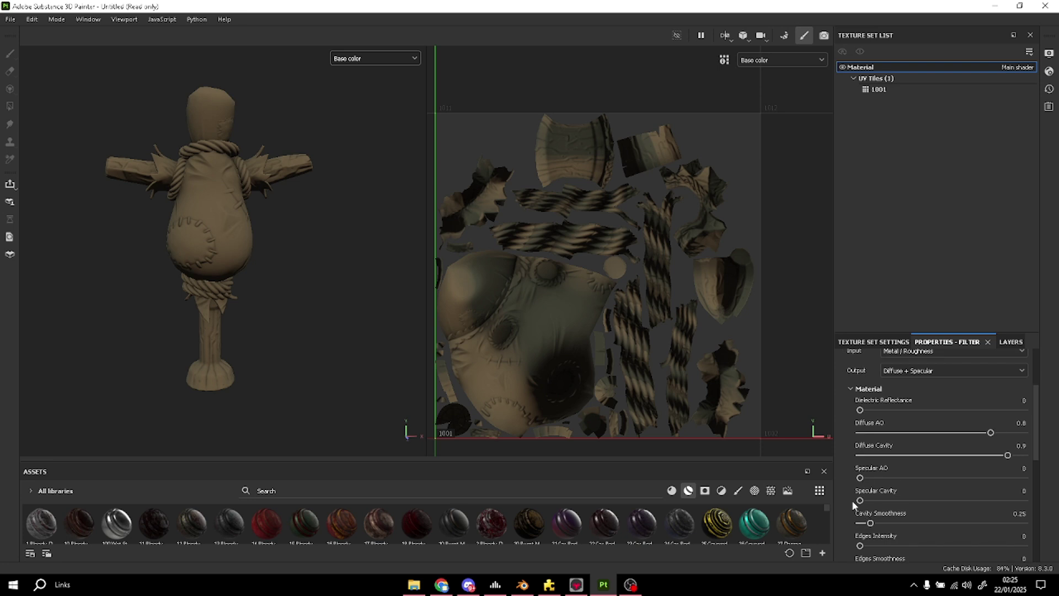
pyautogui.scroll(-1, 869, 496)
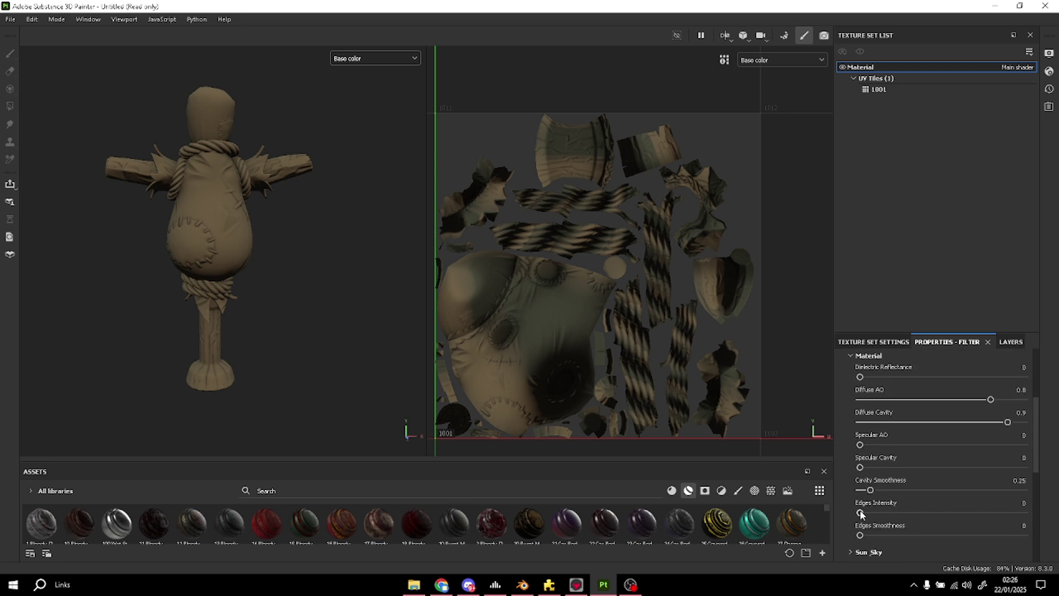
pyautogui.moveTo(860, 513); pyautogui.dragTo(928, 521)
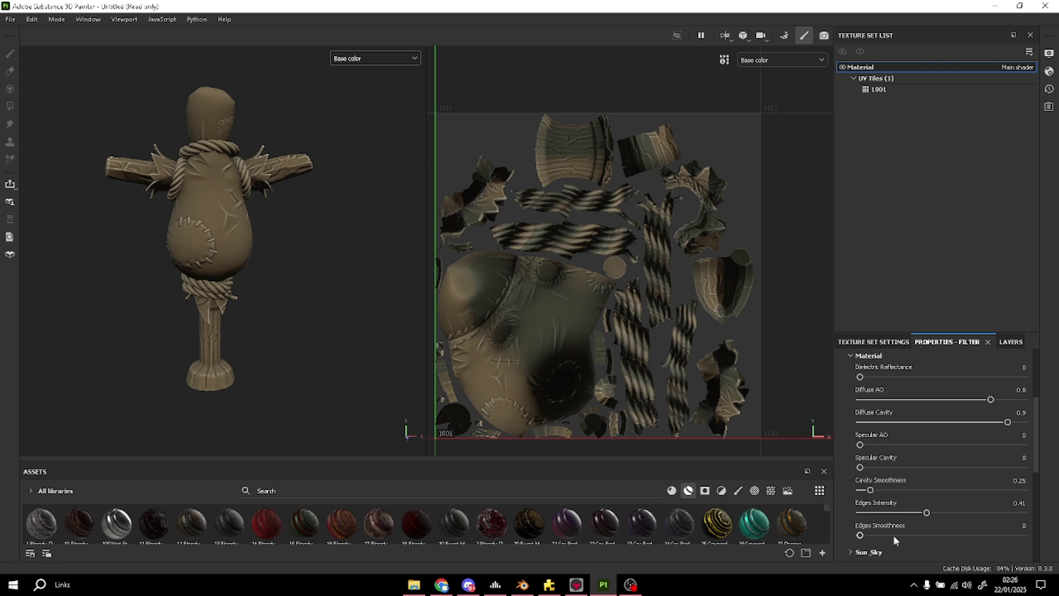
pyautogui.scroll(-3, 893, 529)
pyautogui.scroll(4, 874, 480)
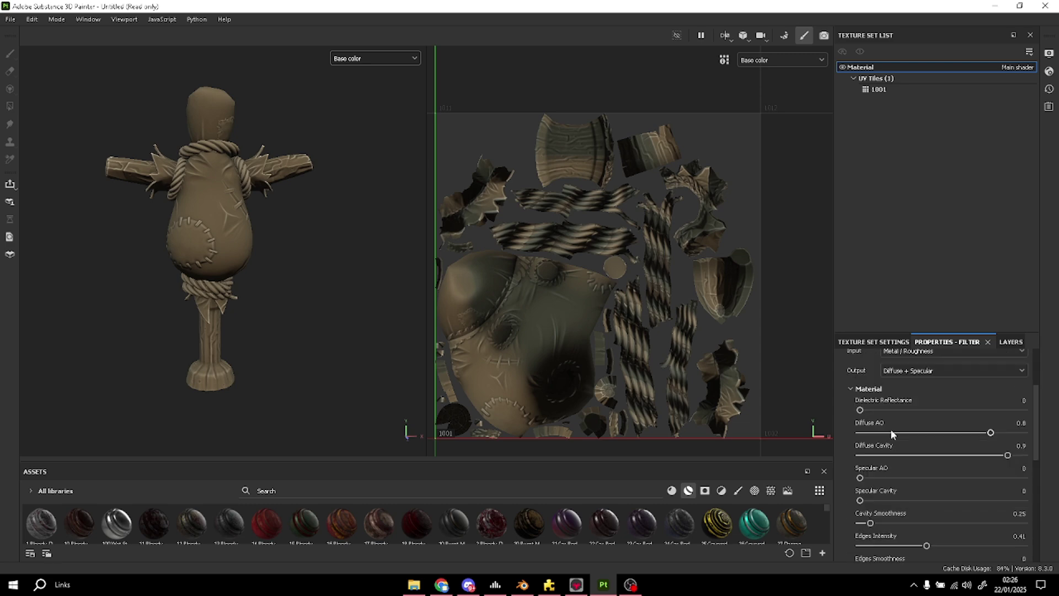
pyautogui.scroll(-3, 891, 434)
pyautogui.scroll(3, 882, 433)
pyautogui.click(851, 389)
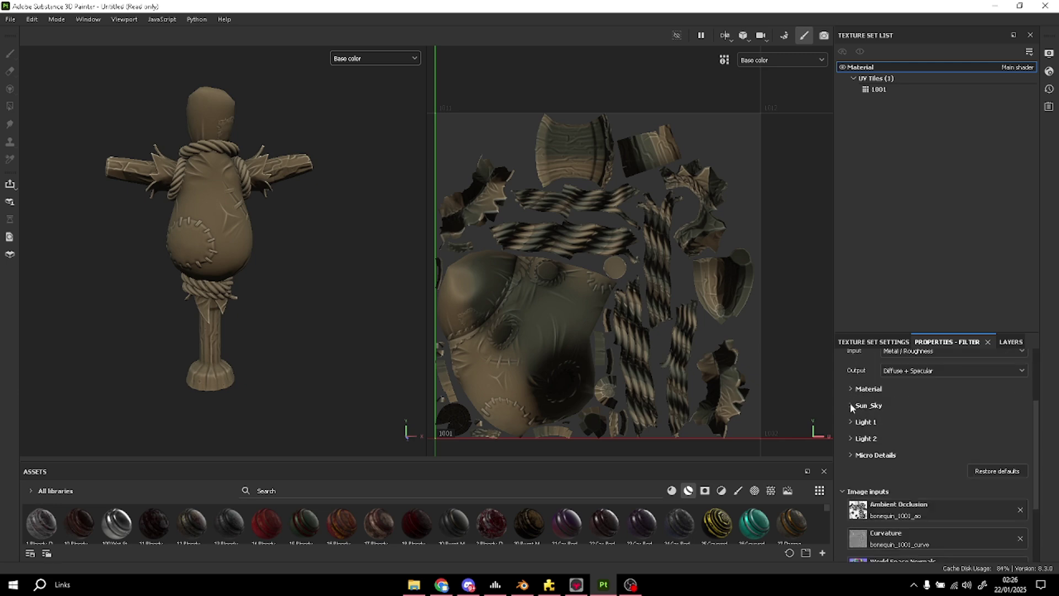
# Step: Desaturate the Sky Color in the filter's Sun_Sky parameters to a neutral grey
pyautogui.click(850, 405)
pyautogui.scroll(-1, 852, 403)
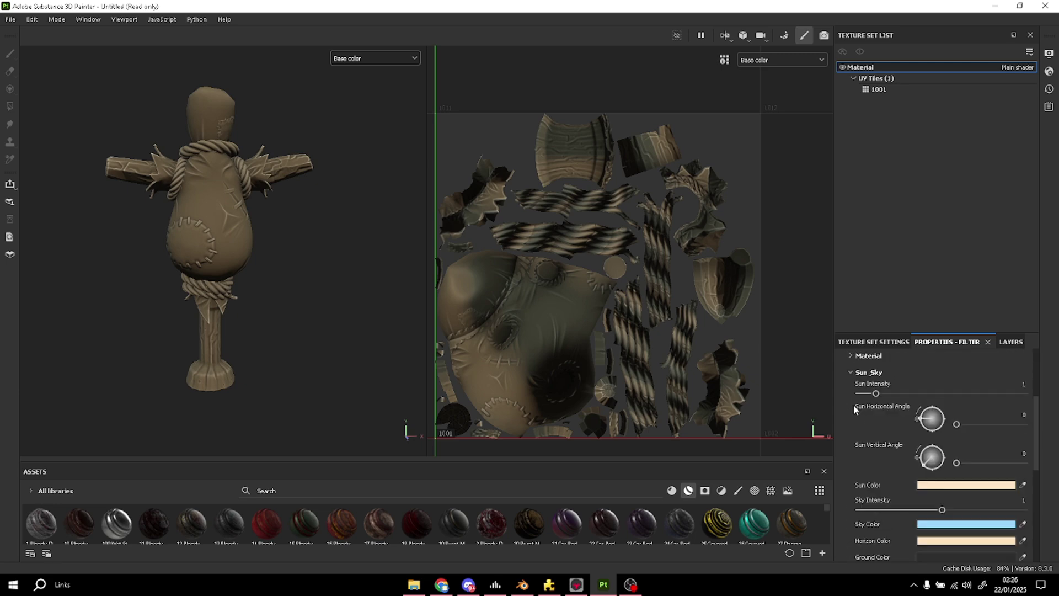
pyautogui.scroll(-1, 853, 405)
pyautogui.click(939, 492)
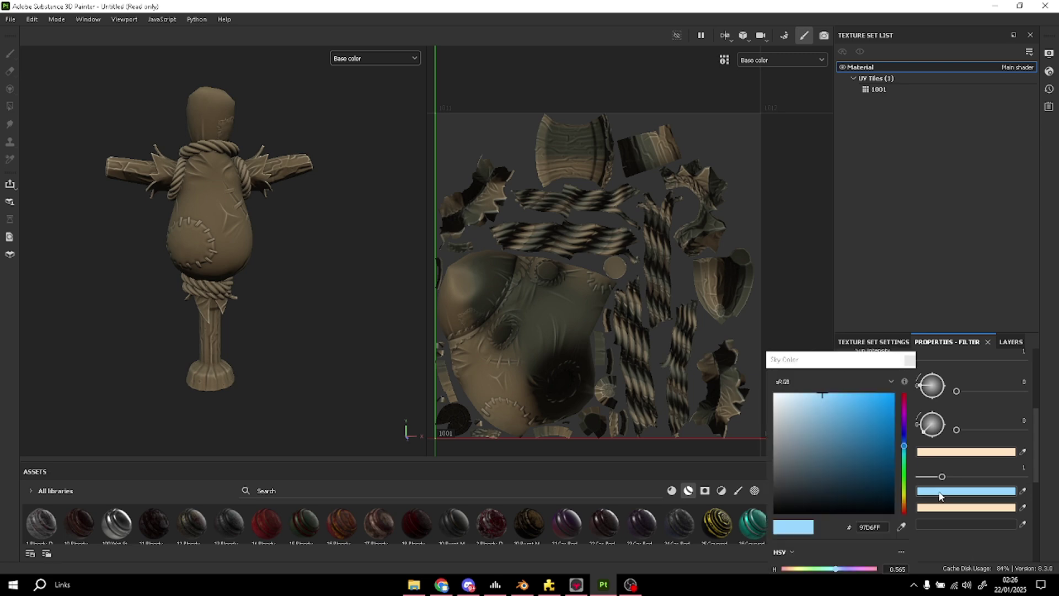
pyautogui.moveTo(782, 408)
pyautogui.mouseDown()
pyautogui.moveTo(752, 428)
pyautogui.moveTo(750, 419)
pyautogui.mouseUp()
# Step: Try a saturated blue (2889C7) as the Sky Color and check it on the model's shaded side
pyautogui.keyDown('alt'); pyautogui.moveTo(331, 350); pyautogui.dragTo(317, 276); pyautogui.keyUp('alt')
pyautogui.click(865, 424)
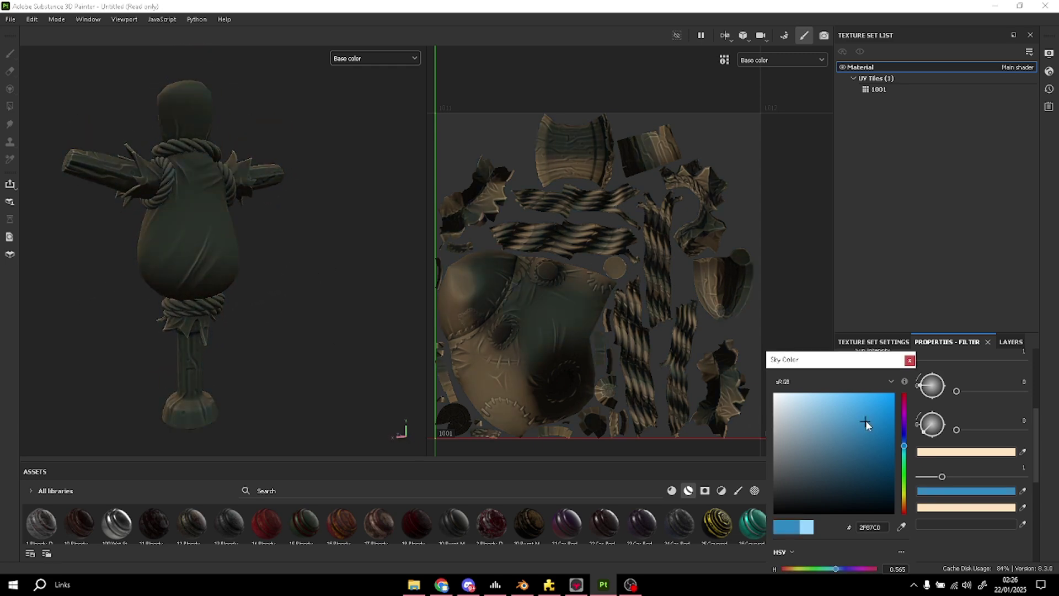
pyautogui.moveTo(865, 423); pyautogui.dragTo(870, 421)
pyautogui.moveTo(160, 177)
pyautogui.keyDown('alt'); pyautogui.mouseDown()
pyautogui.moveTo(416, 183)
pyautogui.moveTo(189, 196)
pyautogui.moveTo(283, 189)
pyautogui.moveTo(201, 225)
pyautogui.moveTo(231, 220)
pyautogui.mouseUp(); pyautogui.keyUp('alt')
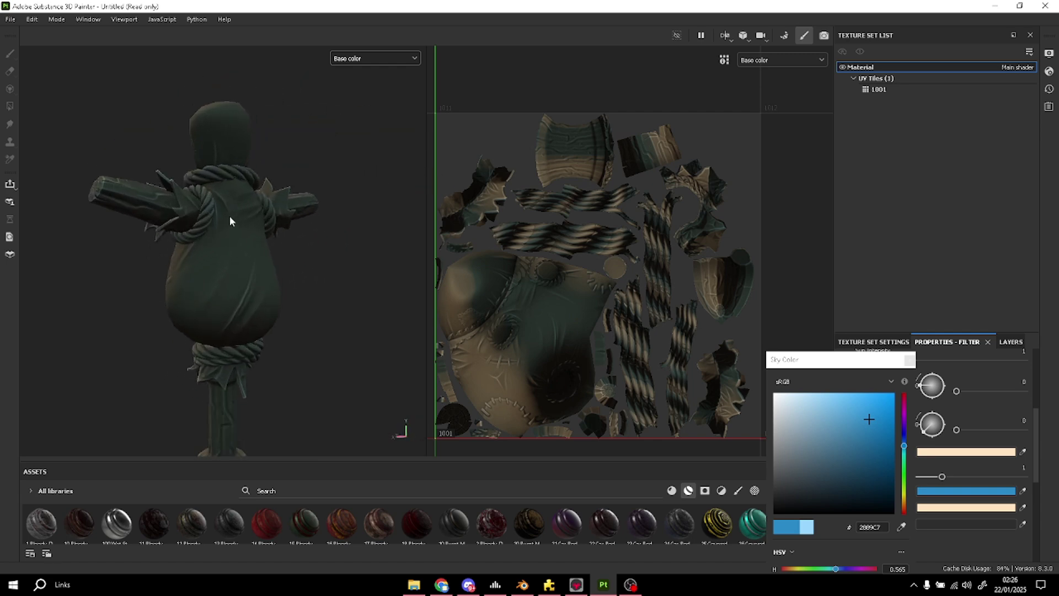
# Step: Set the Sky Color to neutral grey A2A2A2 and check the model from several sides
pyautogui.moveTo(805, 428); pyautogui.dragTo(768, 434)
pyautogui.moveTo(218, 318)
pyautogui.keyDown('alt'); pyautogui.mouseDown()
pyautogui.moveTo(208, 241)
pyautogui.moveTo(250, 223)
pyautogui.moveTo(3, 238)
pyautogui.mouseUp(); pyautogui.keyUp('alt')
pyautogui.keyDown('alt'); pyautogui.moveTo(249, 235); pyautogui.dragTo(282, 264); pyautogui.keyUp('alt')
pyautogui.scroll(-2, 284, 312)
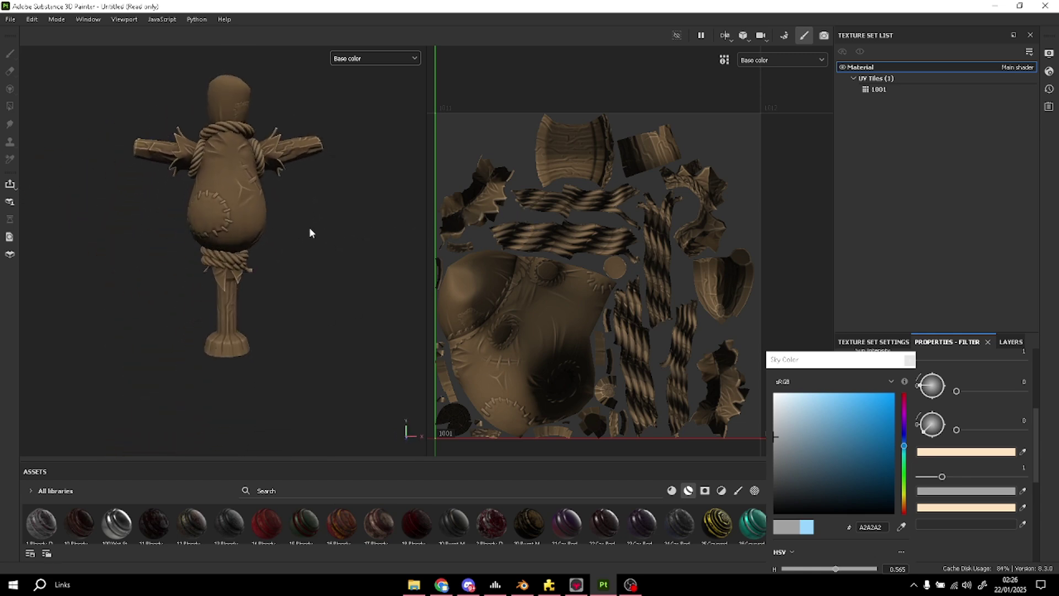
pyautogui.click(908, 360)
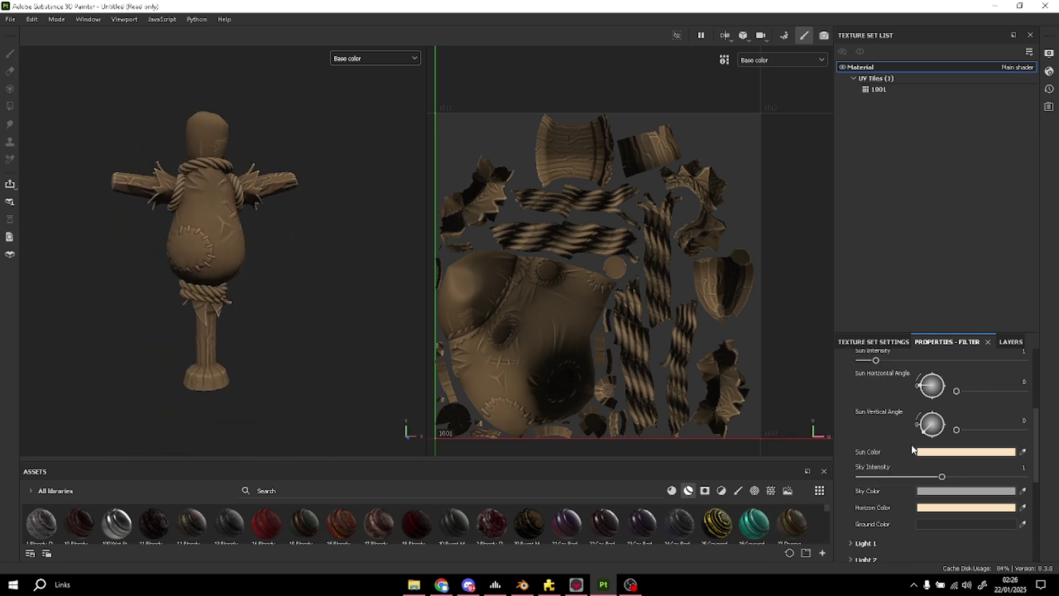
# Step: Set the Sun Intensity in the filter's Sun_Sky parameters to 1.72
pyautogui.click(925, 452)
pyautogui.click(908, 360)
pyautogui.scroll(-2, 908, 436)
pyautogui.scroll(5, 893, 447)
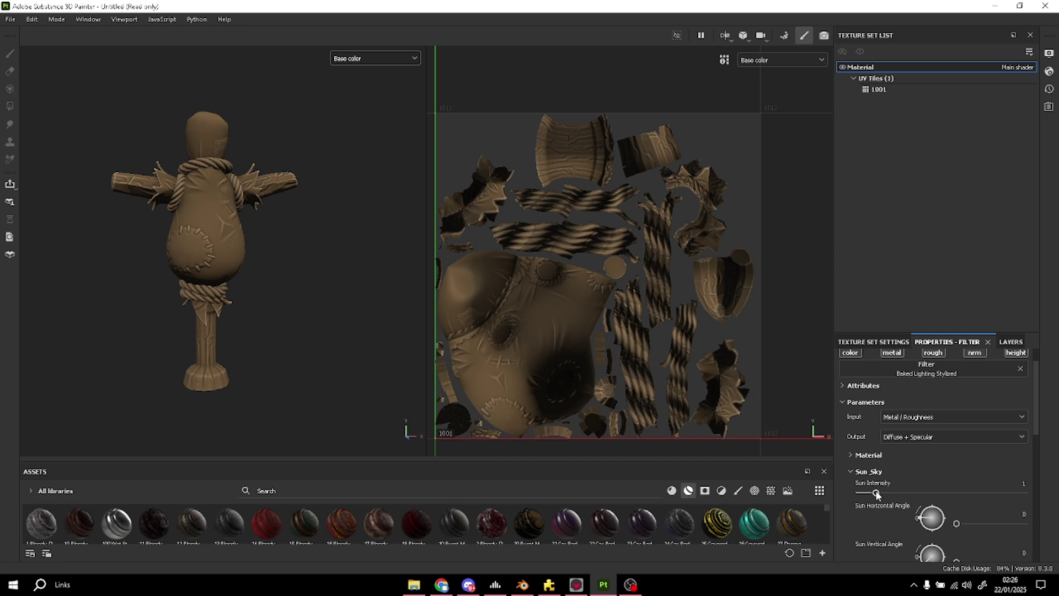
pyautogui.moveTo(875, 493)
pyautogui.mouseDown()
pyautogui.moveTo(902, 492)
pyautogui.moveTo(889, 492)
pyautogui.mouseUp()
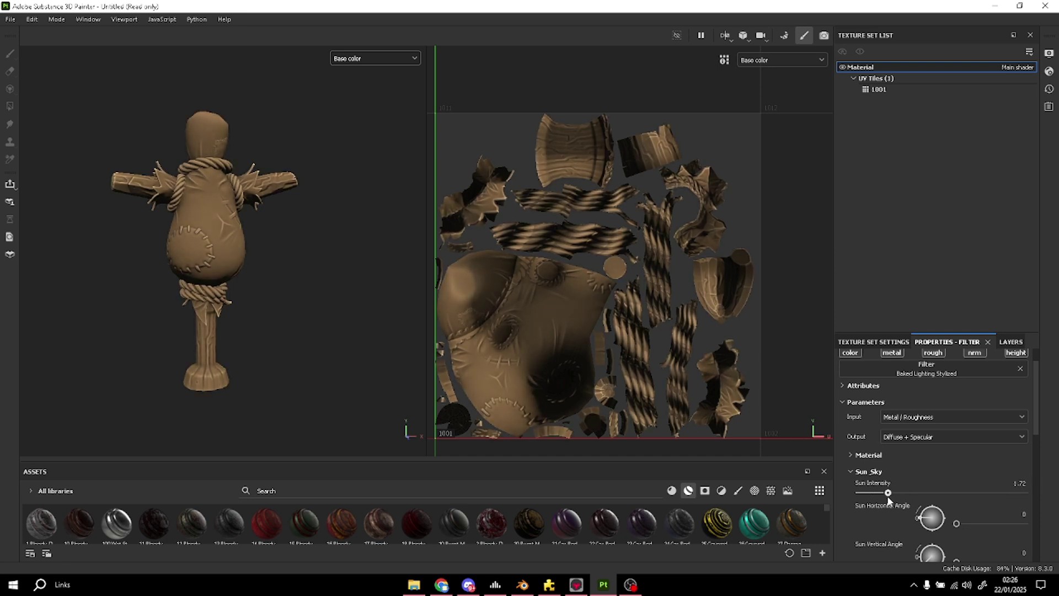
pyautogui.click(851, 472)
# Step: Set the color of Light 1 in the lighting filter to pale yellow FFF7D9
pyautogui.scroll(-2, 861, 467)
pyautogui.click(858, 422)
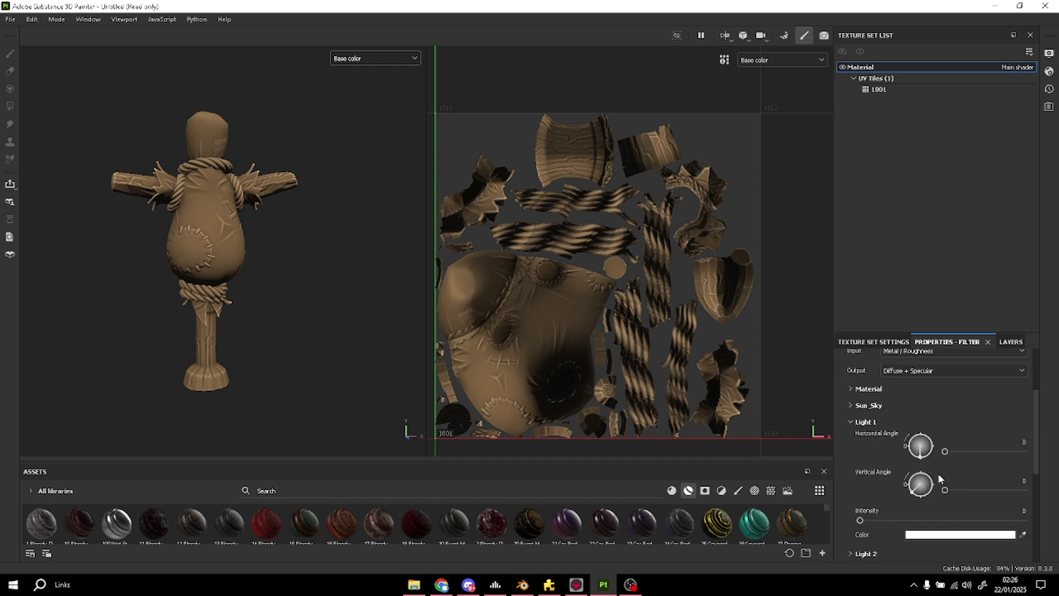
pyautogui.click(905, 534)
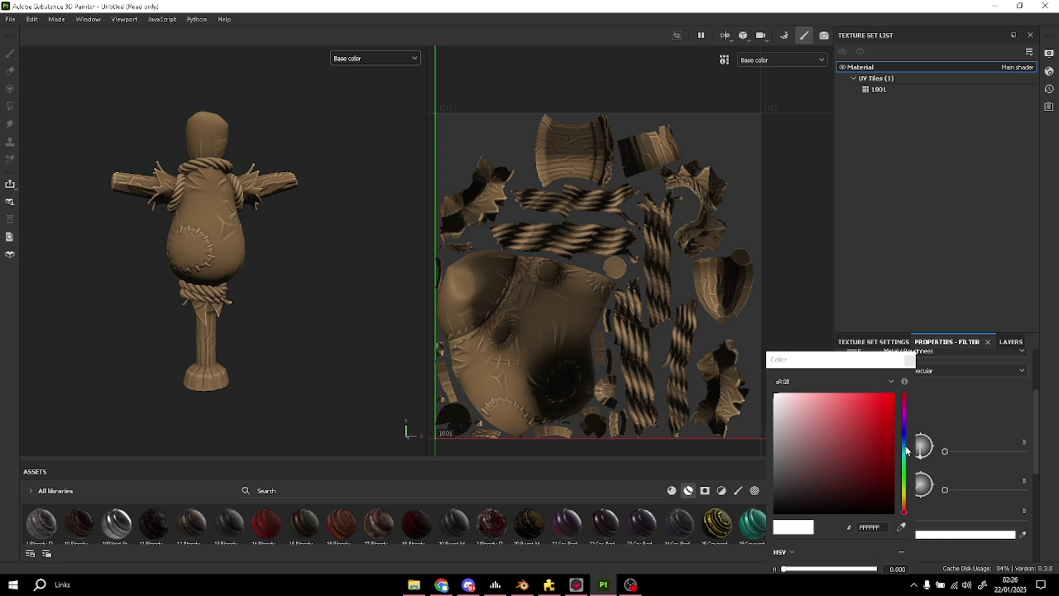
pyautogui.click(904, 495)
pyautogui.moveTo(905, 494); pyautogui.dragTo(906, 499)
pyautogui.click(791, 393)
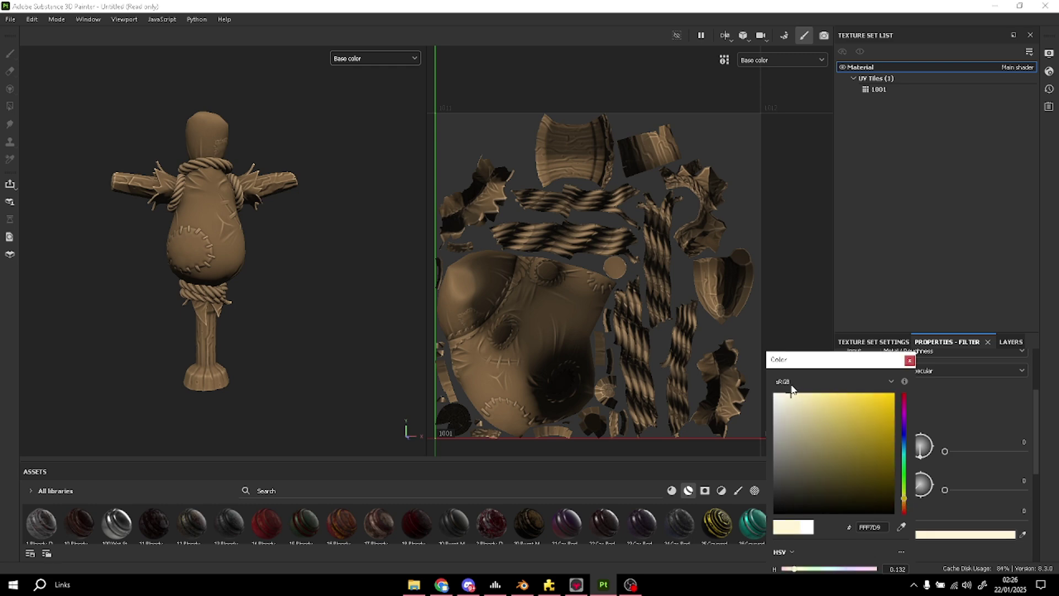
pyautogui.click(910, 360)
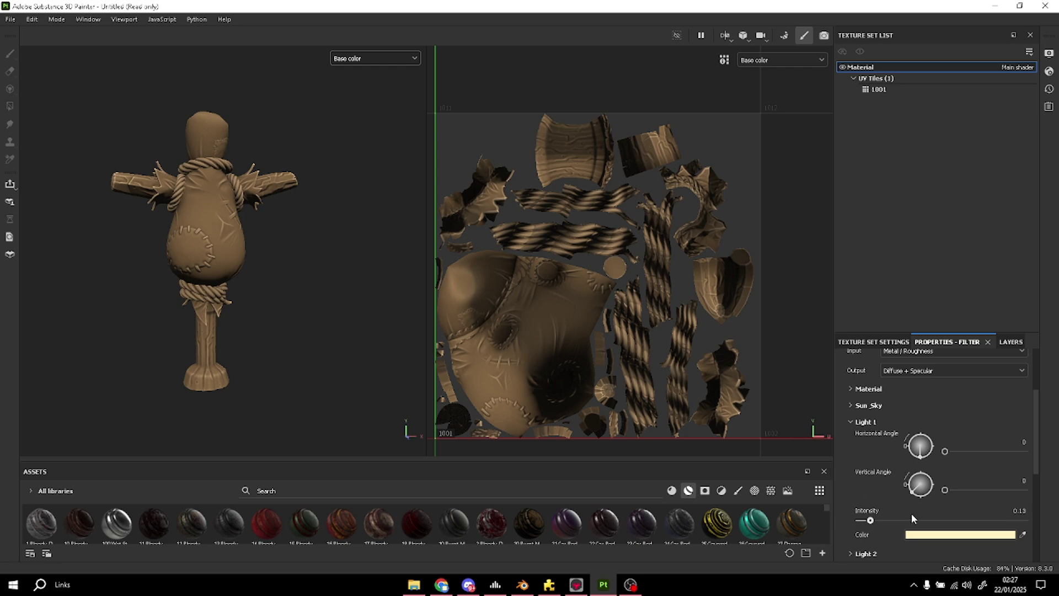
# Step: Set Light 1's intensity to 2, vertical angle to 279 and horizontal angle to 265, checking the lighting on the model
pyautogui.moveTo(911, 519); pyautogui.dragTo(1009, 519)
pyautogui.keyDown('alt'); pyautogui.moveTo(418, 350); pyautogui.dragTo(733, 440); pyautogui.keyUp('alt')
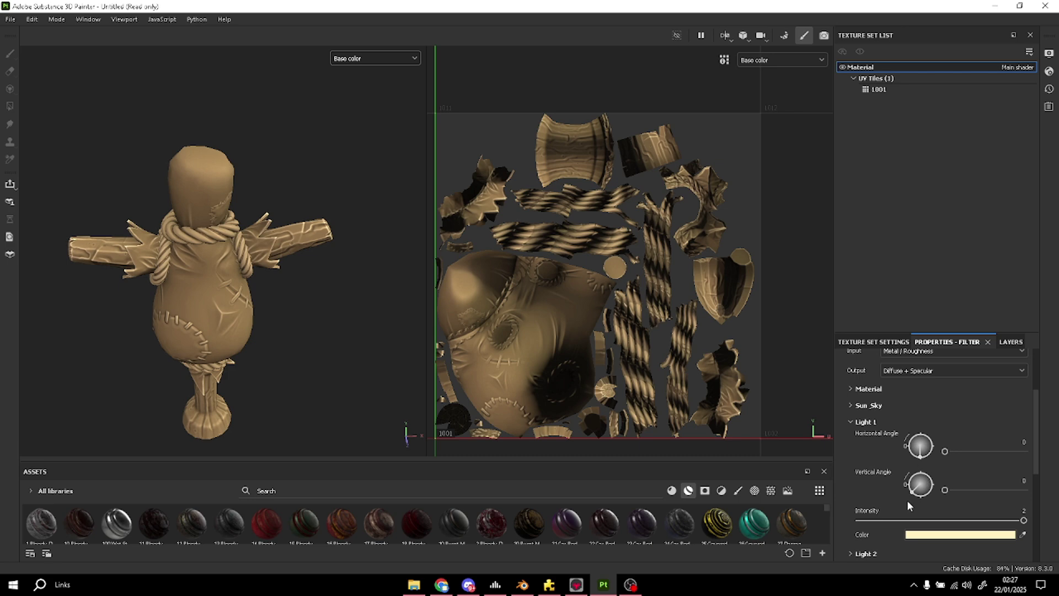
pyautogui.moveTo(915, 492)
pyautogui.mouseDown()
pyautogui.moveTo(932, 483)
pyautogui.moveTo(917, 503)
pyautogui.mouseUp()
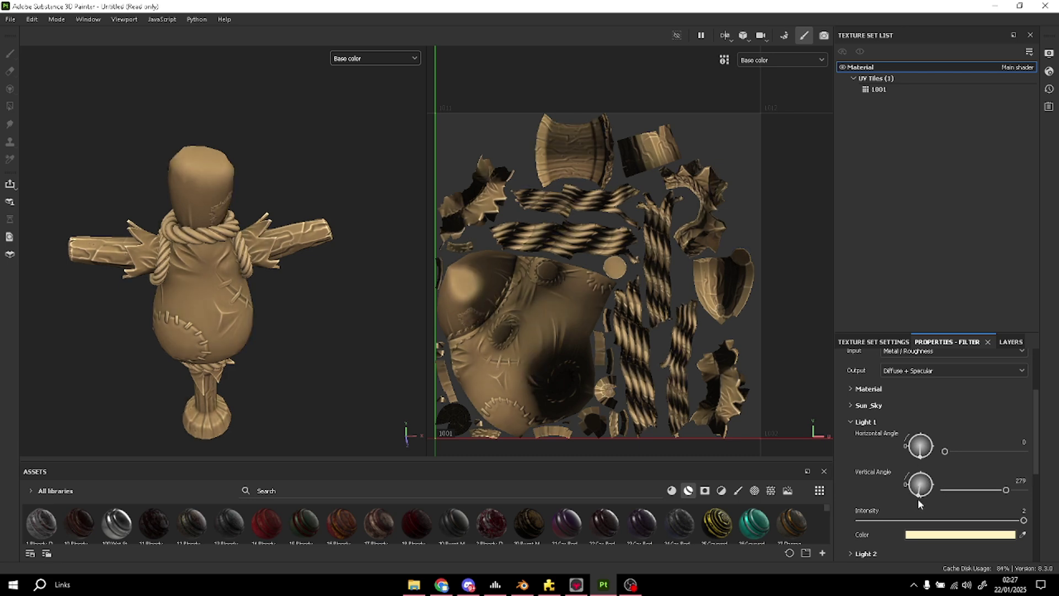
pyautogui.moveTo(922, 456); pyautogui.dragTo(924, 463)
pyautogui.keyDown('alt'); pyautogui.moveTo(264, 141); pyautogui.dragTo(255, 290); pyautogui.keyUp('alt')
pyautogui.keyDown('alt'); pyautogui.moveTo(342, 303); pyautogui.dragTo(256, 262); pyautogui.keyUp('alt')
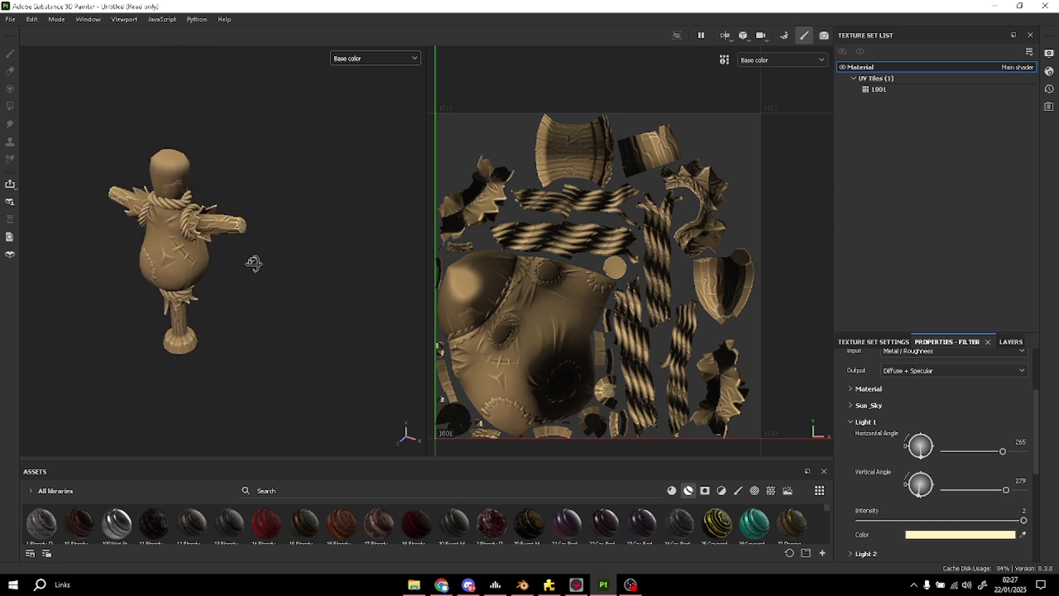
pyautogui.scroll(-1, 742, 430)
# Step: Raise the intensity of Light 2 in the lighting filter to 2, keeping its color white
pyautogui.click(856, 422)
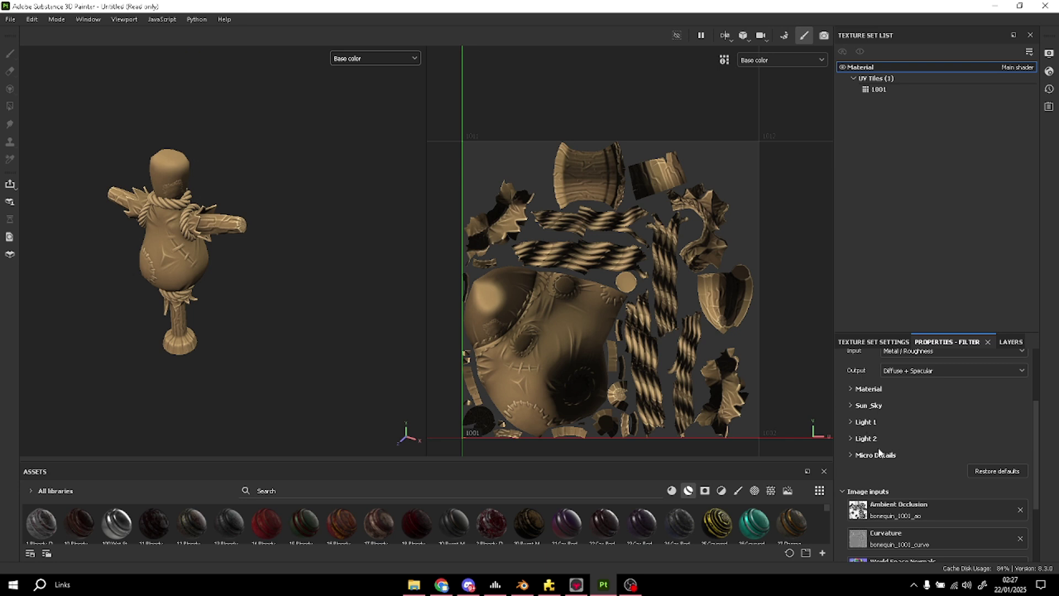
pyautogui.click(864, 439)
pyautogui.click(934, 549)
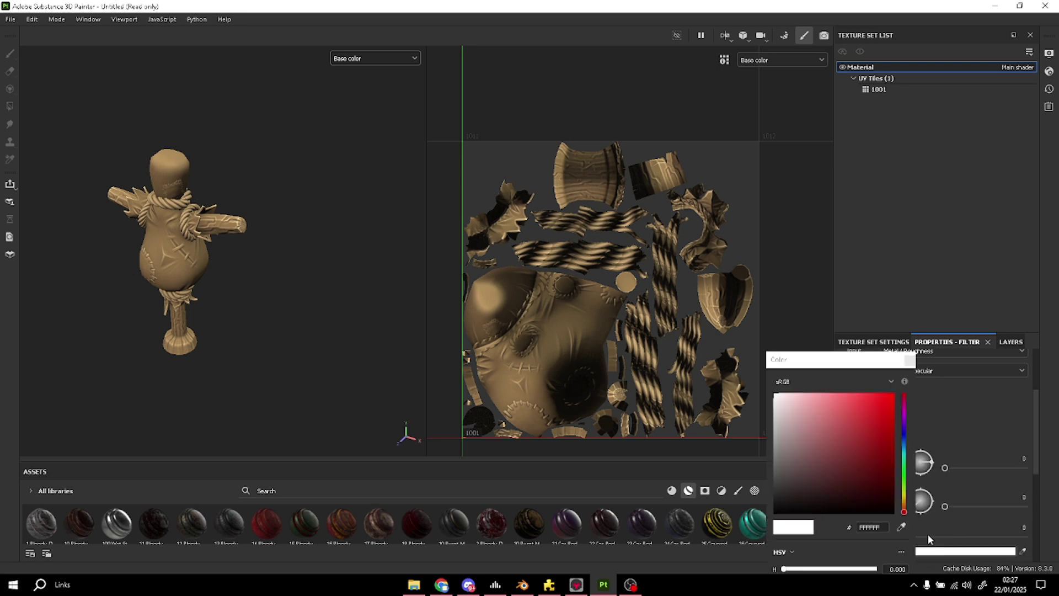
pyautogui.click(904, 496)
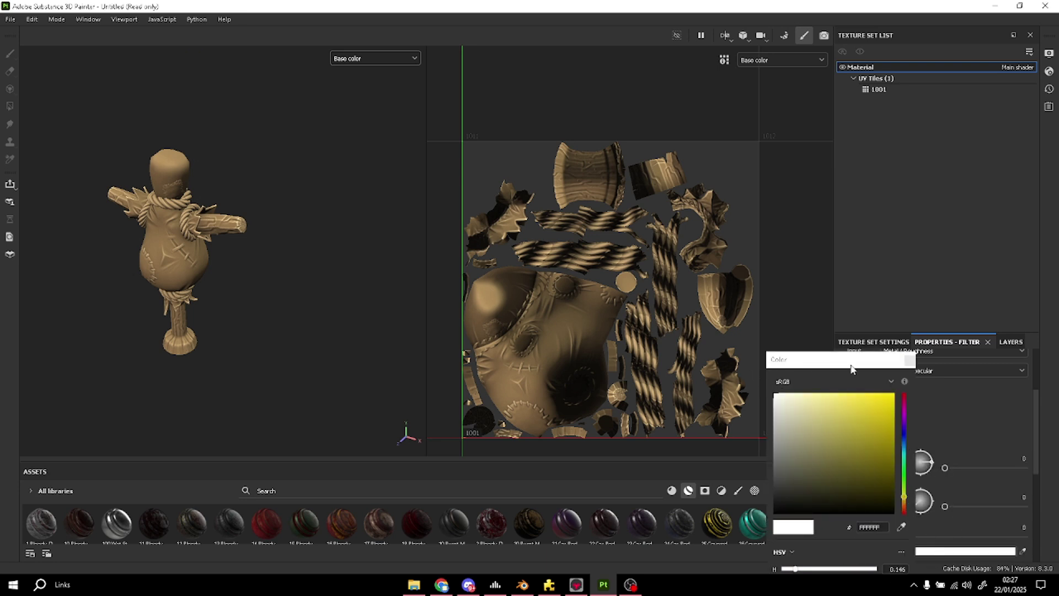
pyautogui.click(915, 372)
pyautogui.moveTo(861, 536); pyautogui.dragTo(1023, 537)
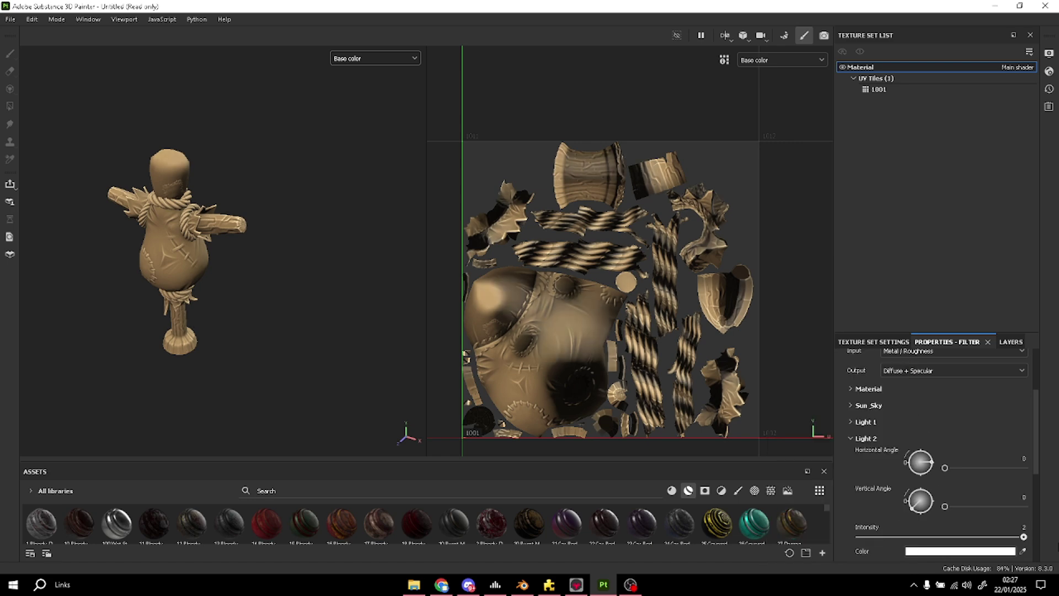
# Step: Set Light 2's horizontal angle to 13 and vertical angle to 271, and check the model from above its side
pyautogui.moveTo(943, 469); pyautogui.dragTo(890, 455)
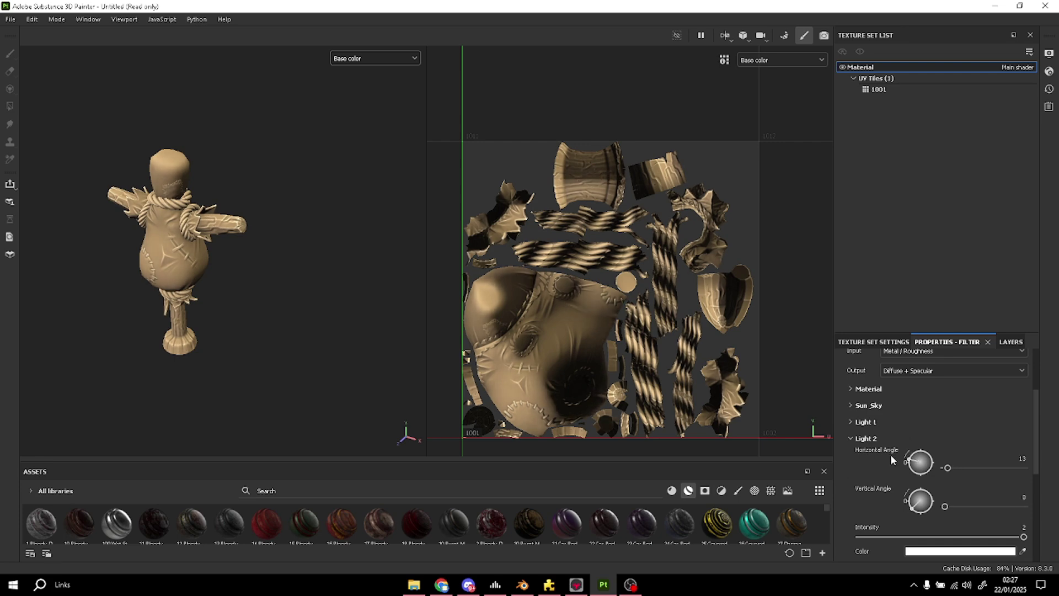
pyautogui.moveTo(918, 519); pyautogui.dragTo(921, 517)
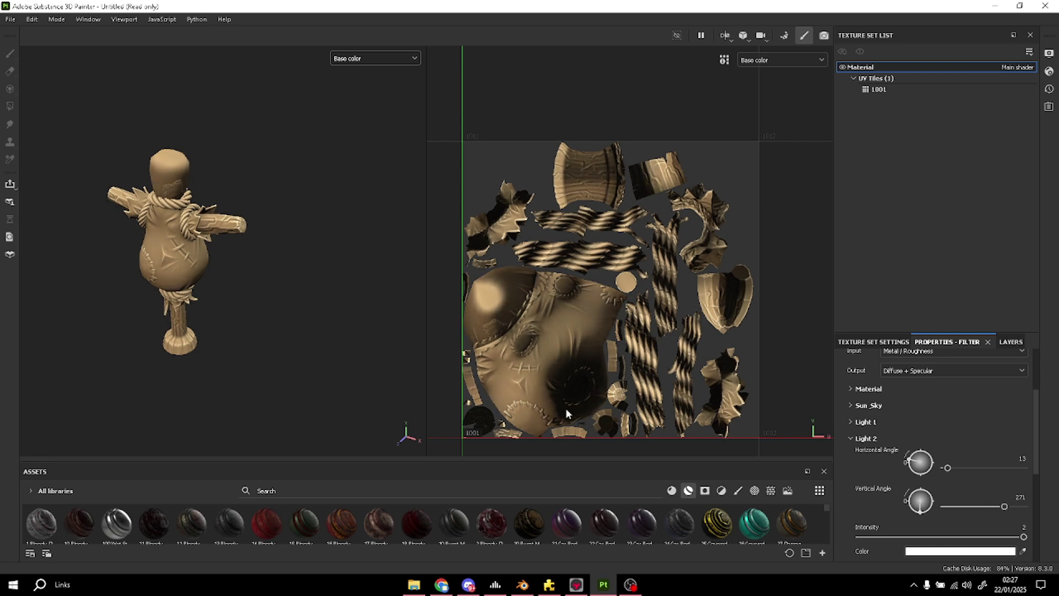
pyautogui.keyDown('alt'); pyautogui.moveTo(254, 254); pyautogui.dragTo(215, 309); pyautogui.keyUp('alt')
pyautogui.scroll(2, 215, 309)
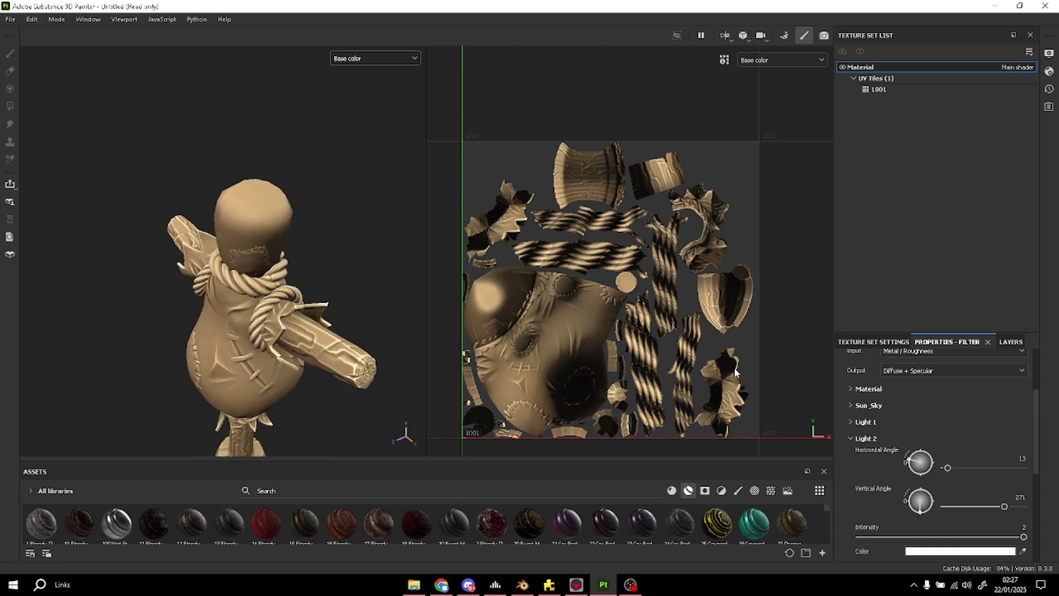
# Step: Set Light 2's horizontal angle to 0 and check the lighting on the whole model from the front
pyautogui.moveTo(914, 478); pyautogui.dragTo(910, 426)
pyautogui.moveTo(930, 469); pyautogui.dragTo(922, 480)
pyautogui.press('BackSpace')
pyautogui.press('BackSpace')
pyautogui.press('Return')
pyautogui.keyDown('alt'); pyautogui.moveTo(331, 354); pyautogui.dragTo(384, 231); pyautogui.keyUp('alt')
pyautogui.keyDown('alt'); pyautogui.moveTo(383, 230); pyautogui.dragTo(371, 189, button='middle'); pyautogui.keyUp('alt')
pyautogui.keyDown('alt'); pyautogui.moveTo(371, 189); pyautogui.dragTo(359, 238, button='right'); pyautogui.keyUp('alt')
pyautogui.keyDown('alt'); pyautogui.moveTo(359, 239); pyautogui.dragTo(316, 253, button='middle'); pyautogui.keyUp('alt')
# Step: Compare the model in Material display mode and return to the Base color display
pyautogui.click(341, 58)
pyautogui.click(342, 83)
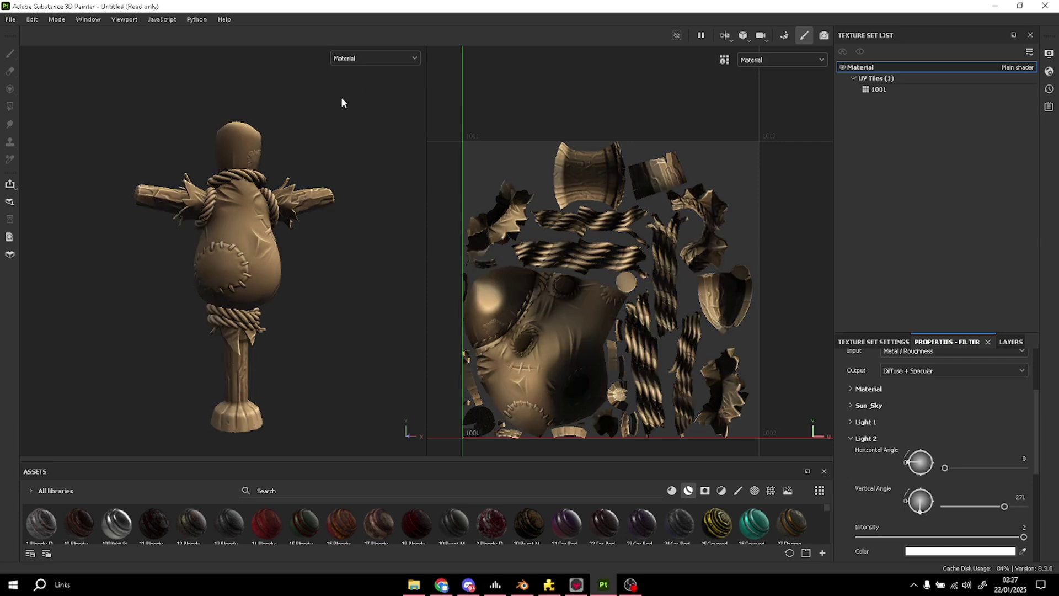
pyautogui.keyDown('alt'); pyautogui.moveTo(315, 147); pyautogui.dragTo(275, 166); pyautogui.keyUp('alt')
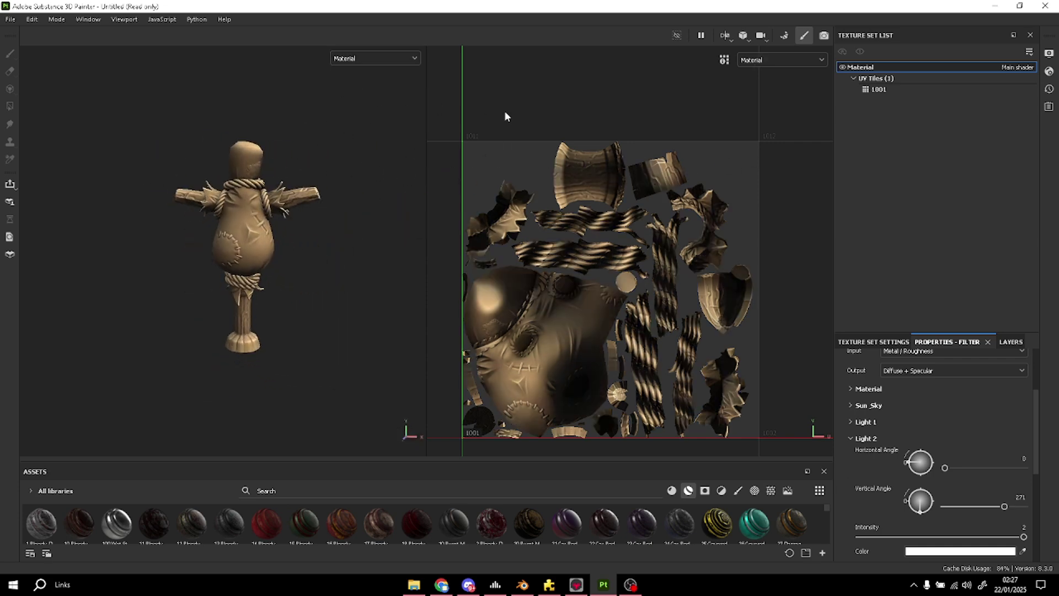
pyautogui.click(376, 59)
pyautogui.click(357, 106)
pyautogui.scroll(3, 331, 166)
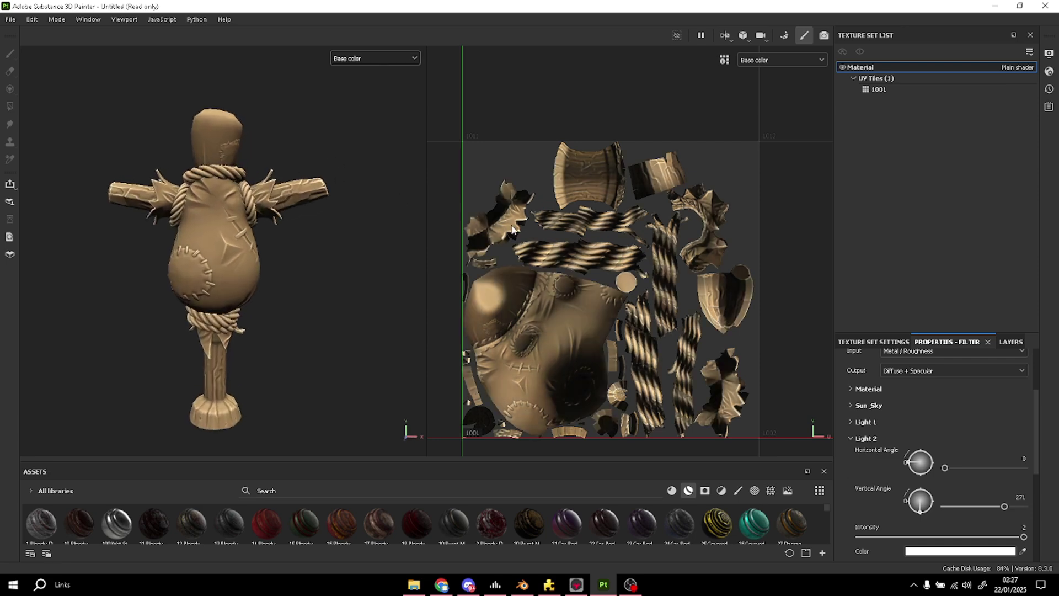
# Step: Add a new fill layer above the layer that holds the Baked Lighting Stylized filter
pyautogui.click(1011, 341)
pyautogui.click(950, 386)
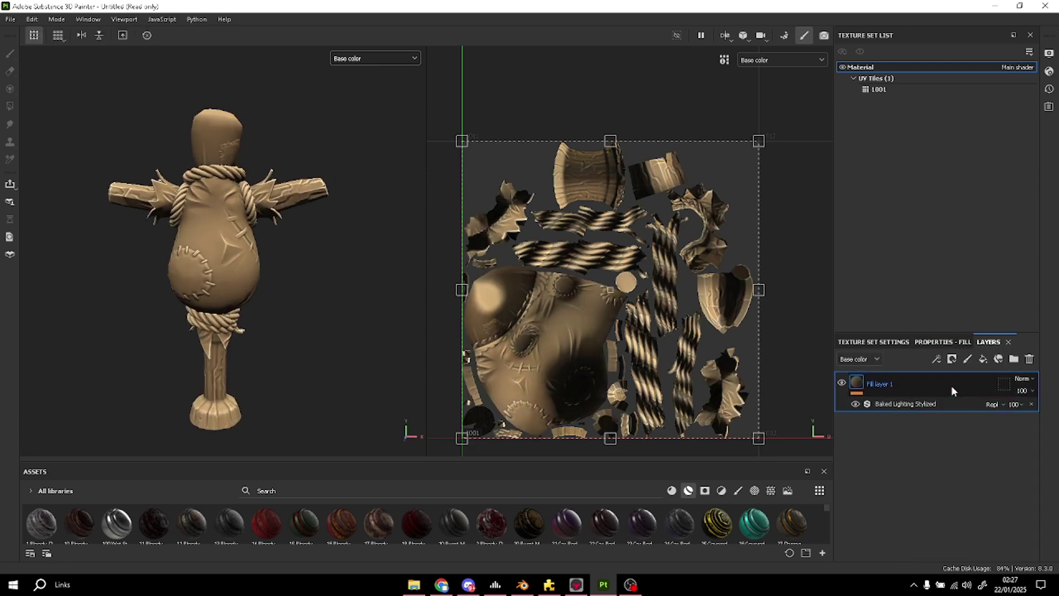
pyautogui.click(981, 360)
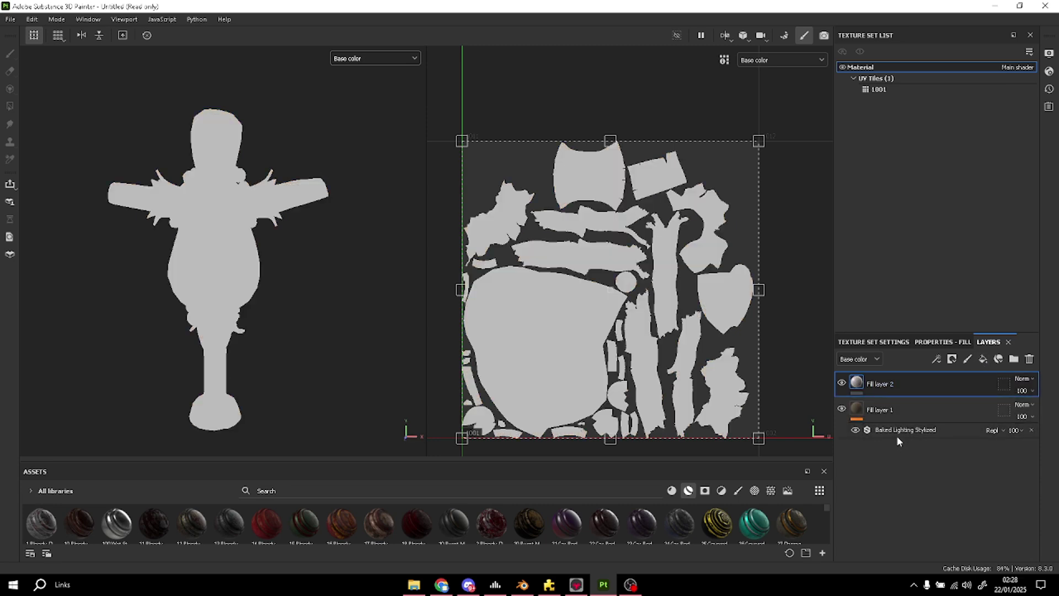
# Step: Set the base color of Fill layer 2 to very dark brown 28231E
pyautogui.rightClick(912, 384)
pyautogui.click(873, 359)
pyautogui.click(943, 341)
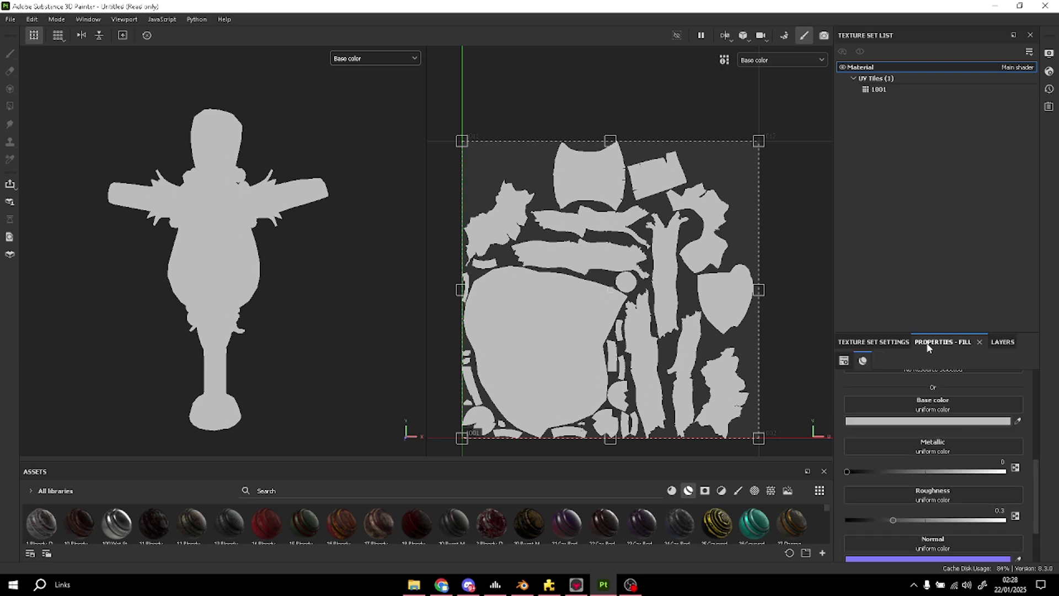
pyautogui.click(932, 421)
pyautogui.moveTo(904, 505); pyautogui.dragTo(908, 507)
pyautogui.moveTo(797, 462); pyautogui.dragTo(804, 498)
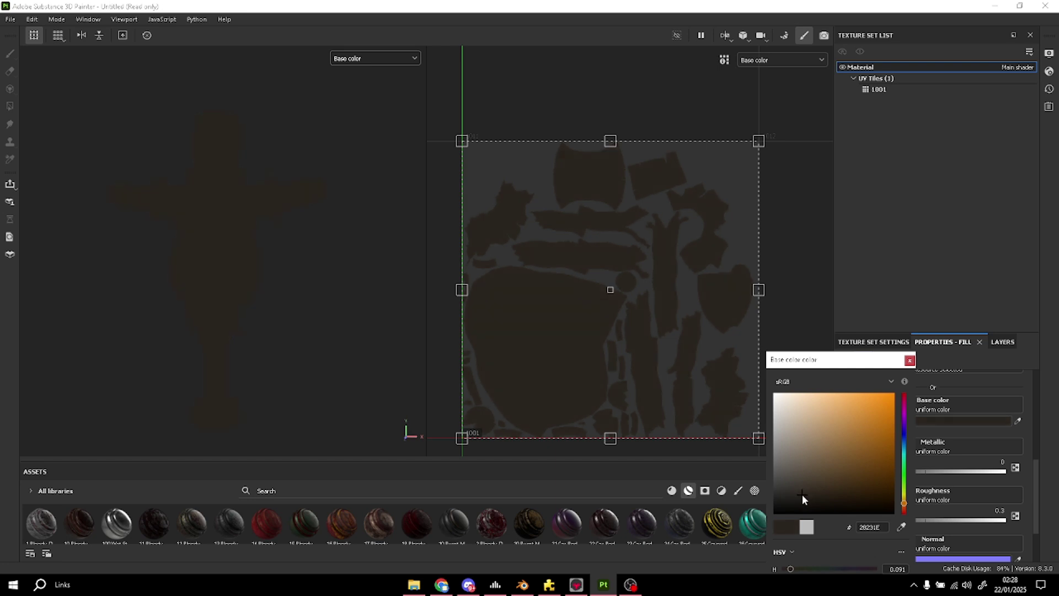
pyautogui.click(908, 360)
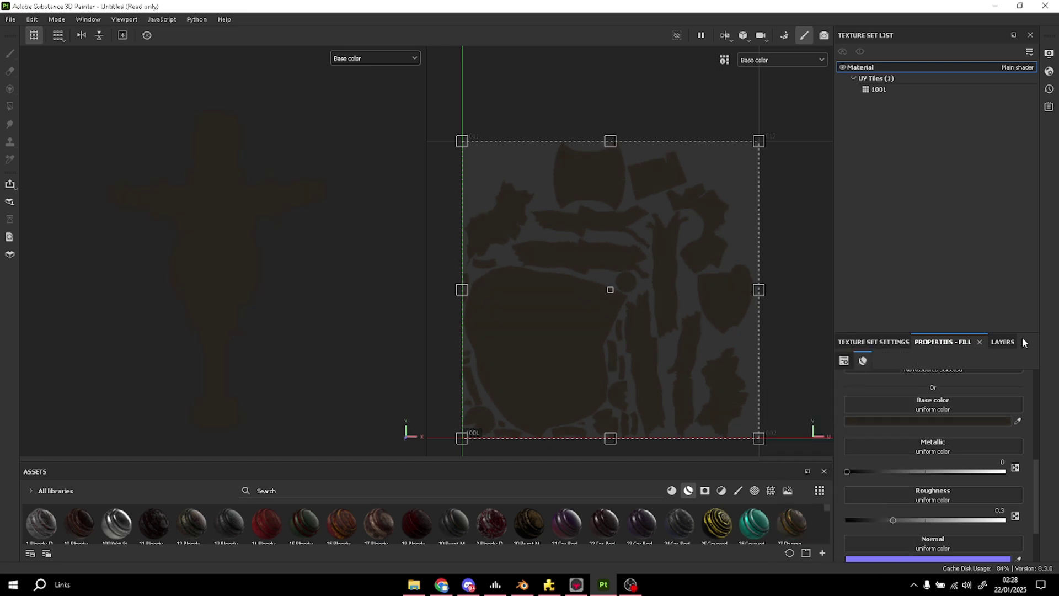
# Step: Add a black mask to the dark brown Fill layer 2
pyautogui.click(1014, 342)
pyautogui.click(950, 342)
pyautogui.click(1002, 341)
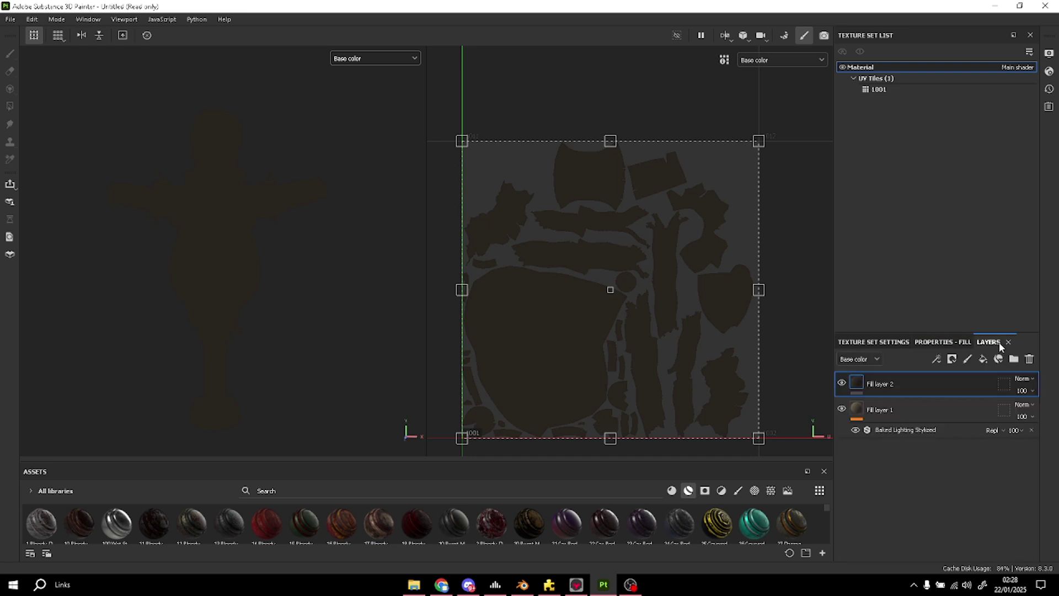
pyautogui.rightClick(935, 385)
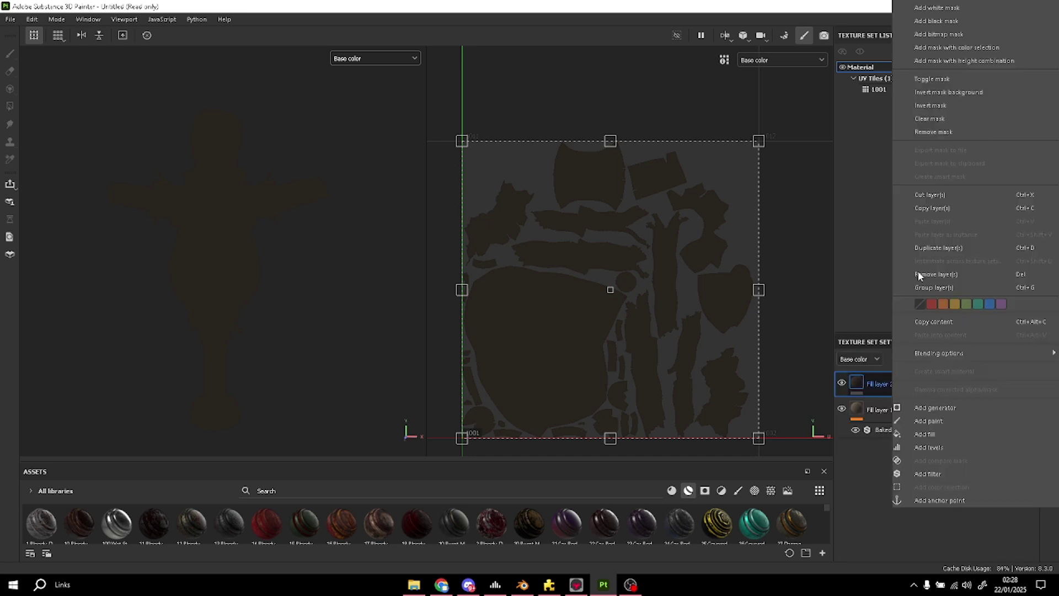
pyautogui.click(926, 21)
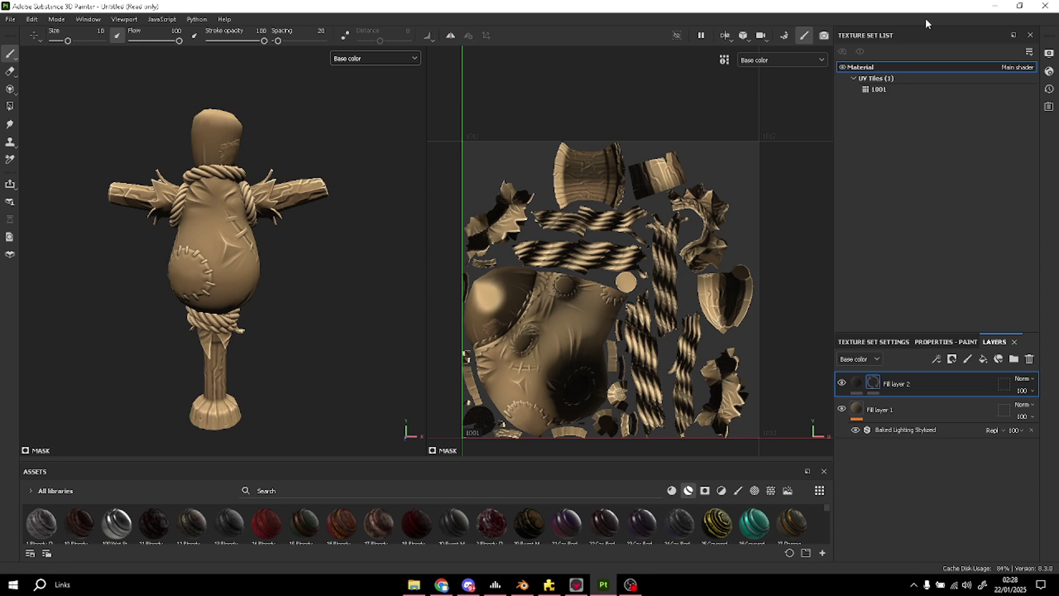
pyautogui.rightClick(929, 383)
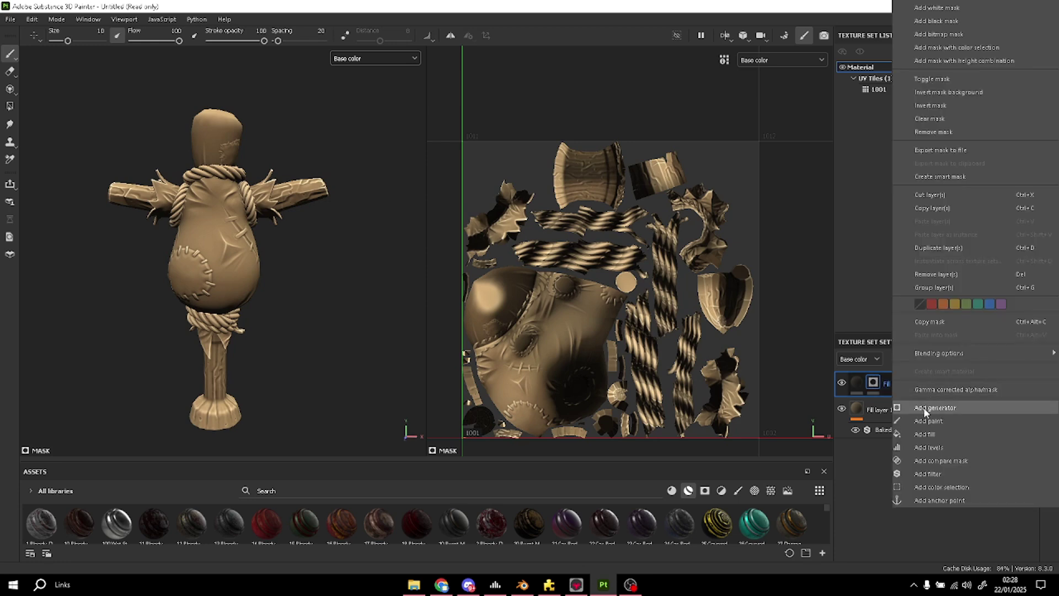
pyautogui.click(923, 407)
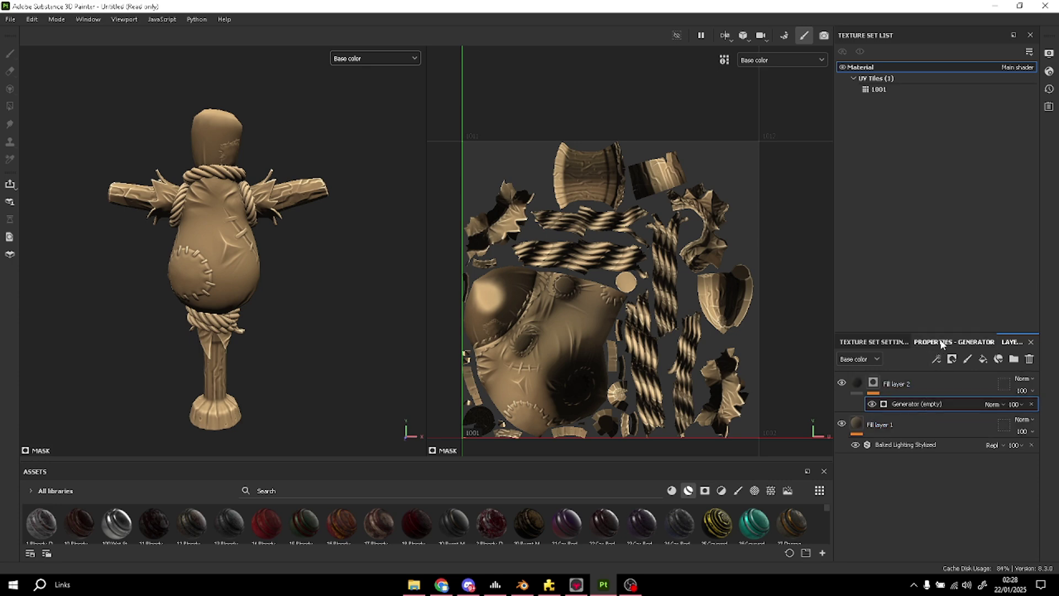
pyautogui.click(1013, 341)
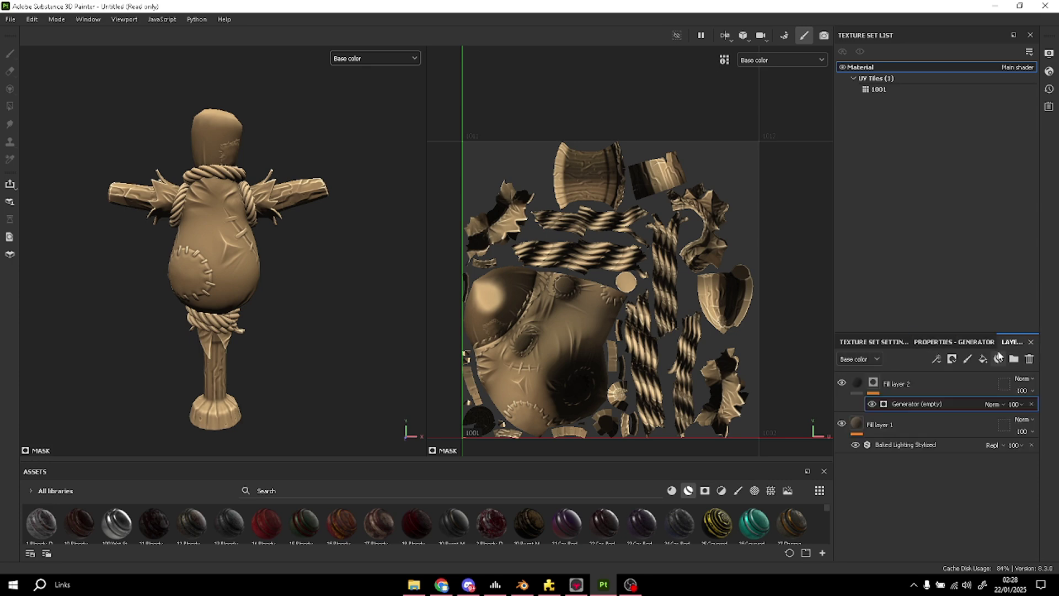
pyautogui.click(1029, 359)
# Step: Add a fill to Fill layer 2's mask and use the ambient occlusion map bonequin_1001_ao as its grayscale
pyautogui.rightClick(977, 386)
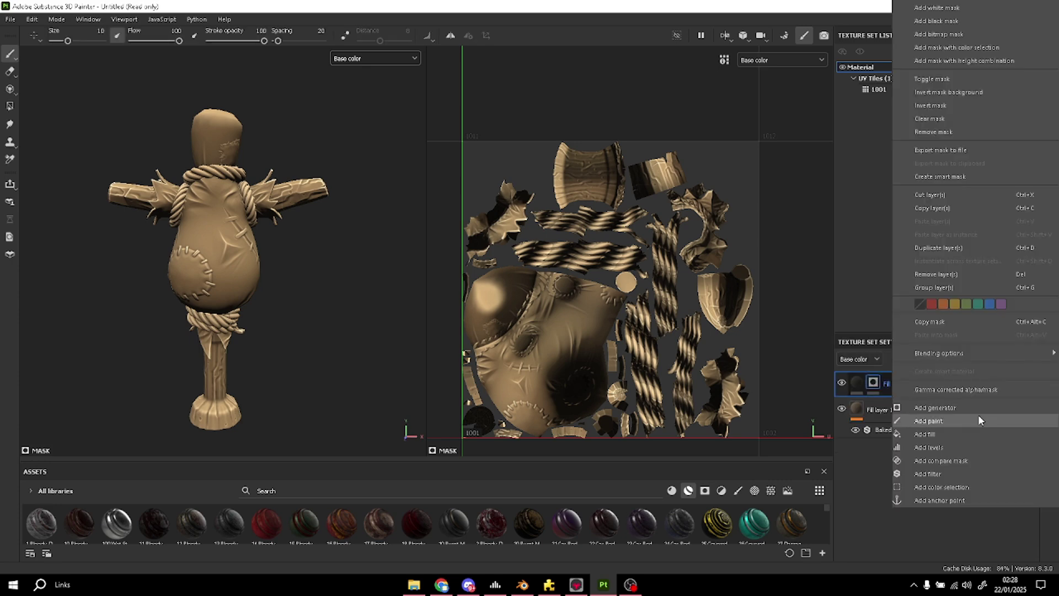
pyautogui.click(944, 432)
pyautogui.click(940, 343)
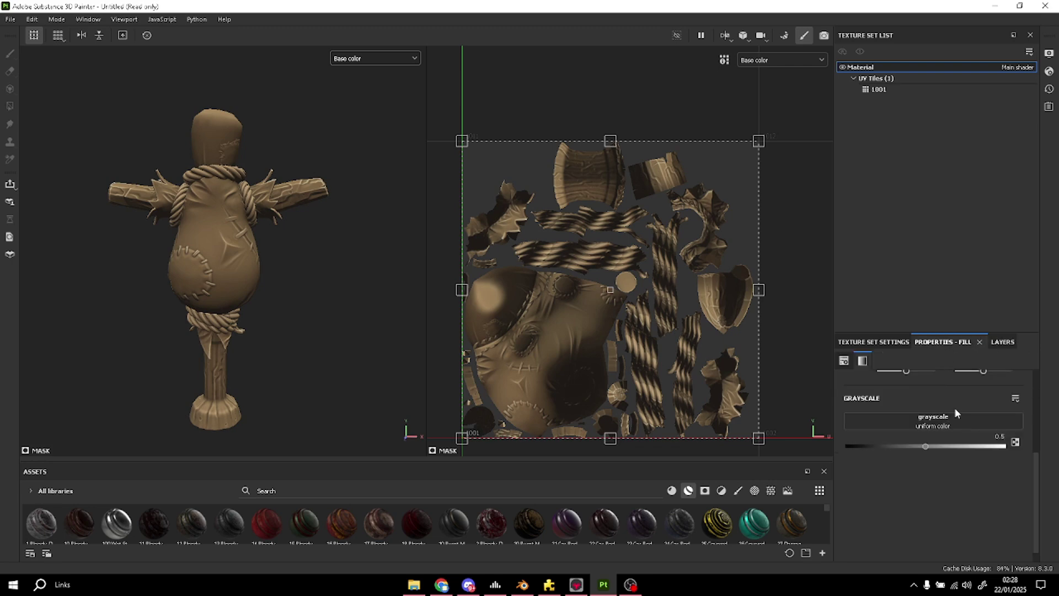
pyautogui.click(948, 418)
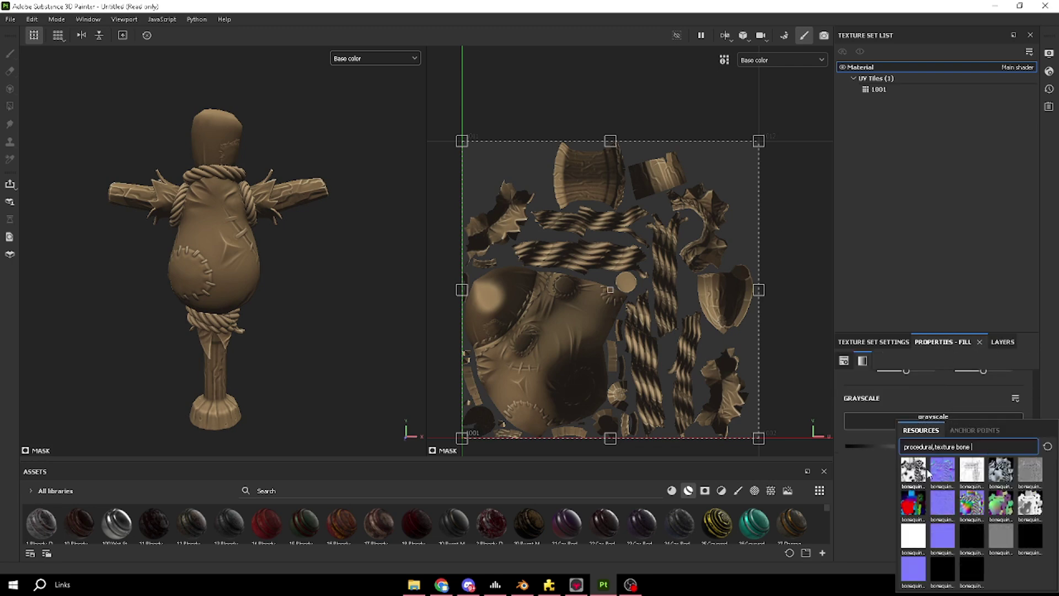
pyautogui.moveTo(912, 473)
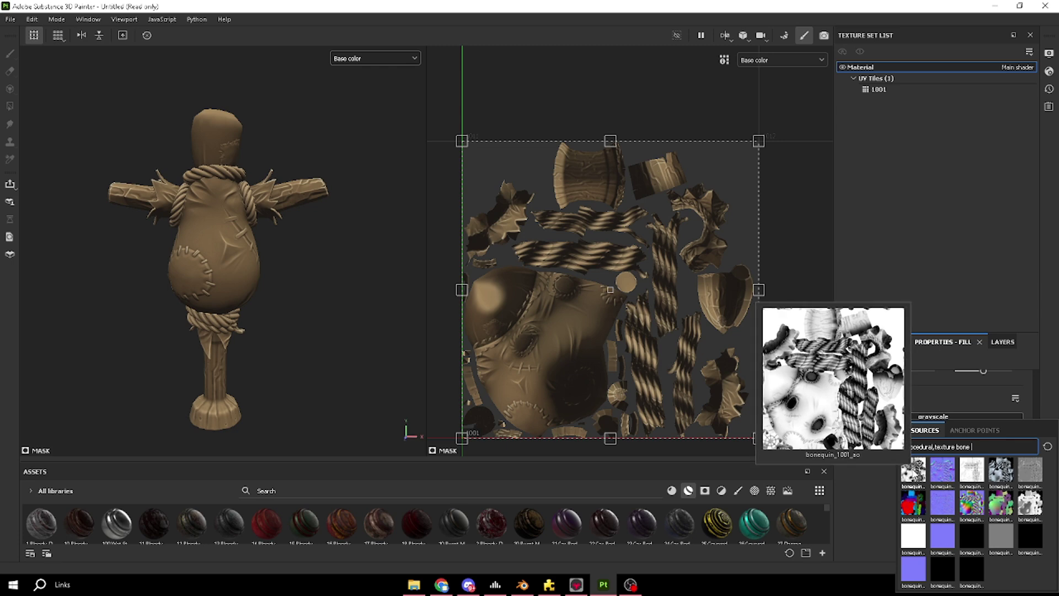
pyautogui.click(913, 473)
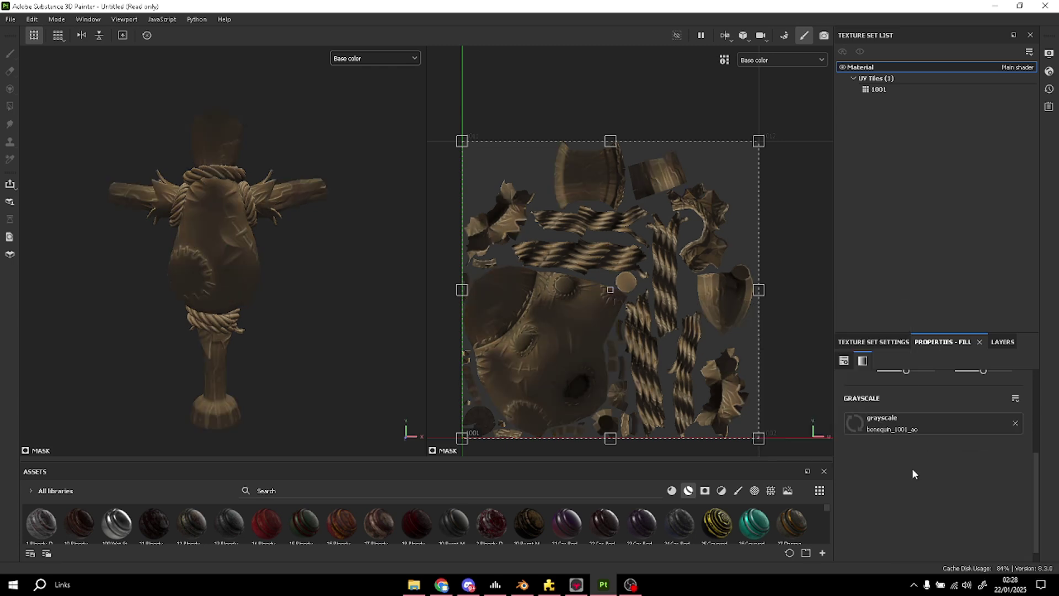
# Step: Add a Levels effect to Fill layer 2's mask and invert it so the dark color falls in the occluded areas
pyautogui.click(999, 342)
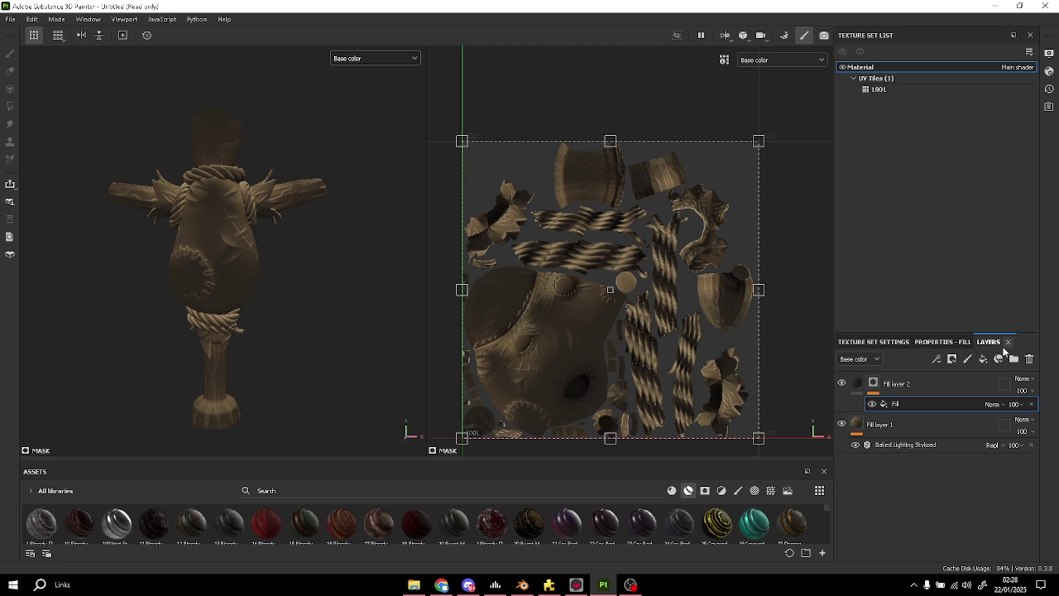
pyautogui.rightClick(930, 389)
pyautogui.click(932, 448)
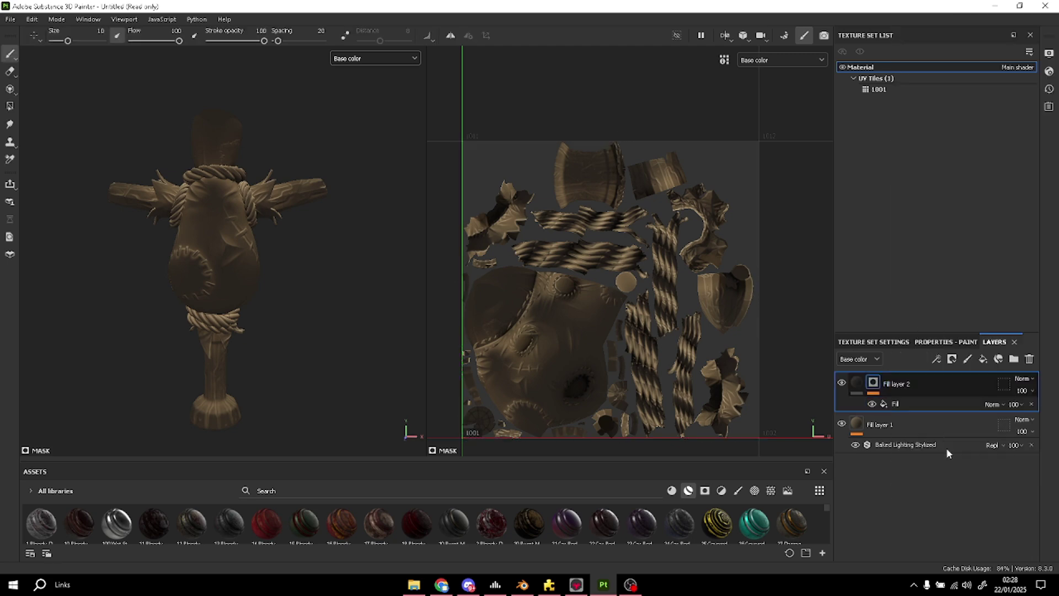
pyautogui.click(937, 343)
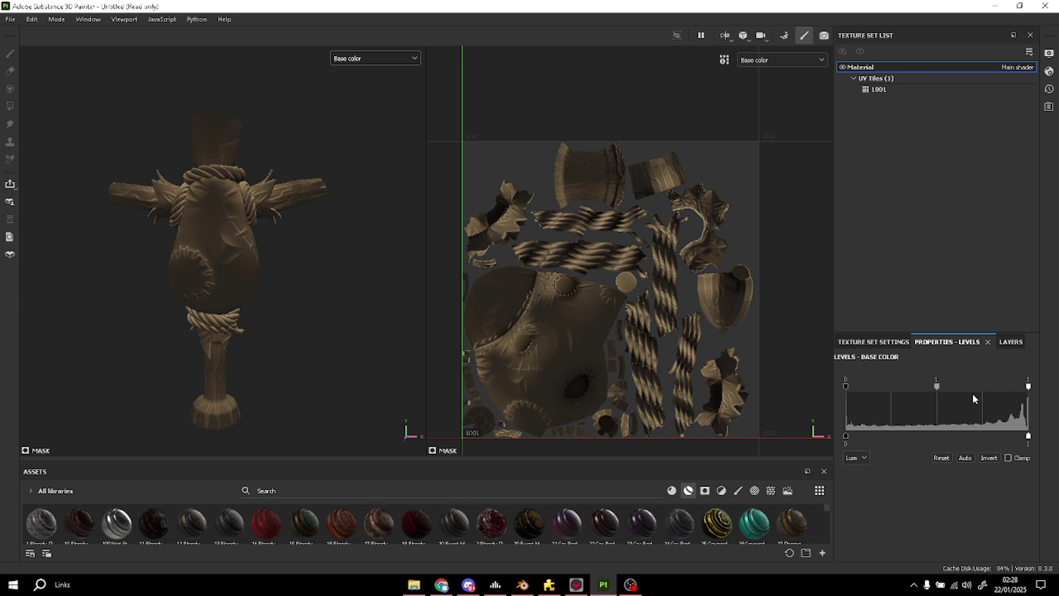
pyautogui.click(987, 458)
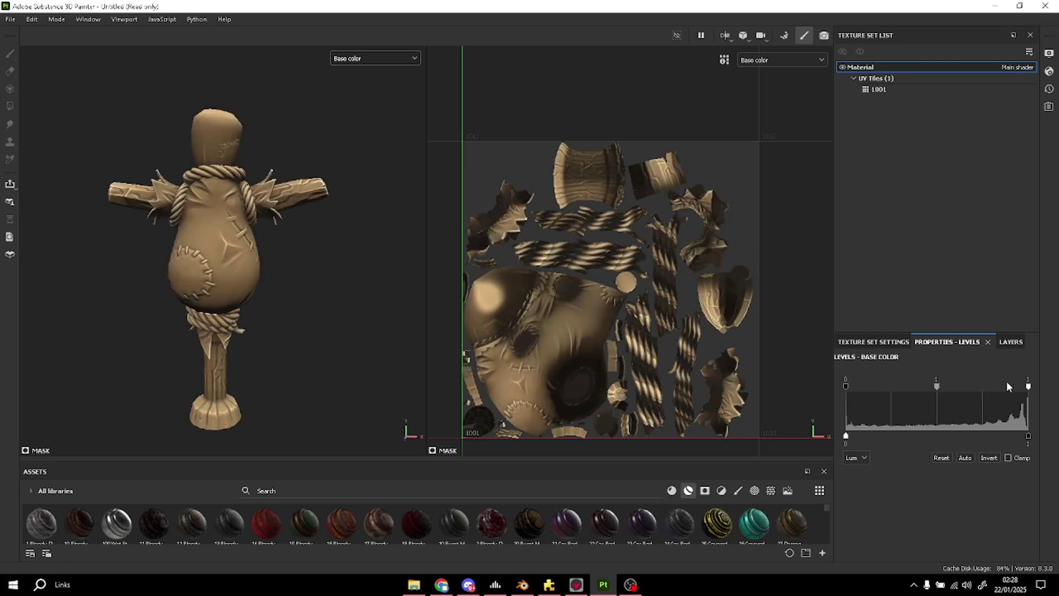
# Step: Set the midtone value of the mask's Levels to 2.949 and check the darkened crevices on the model
pyautogui.moveTo(938, 386)
pyautogui.mouseDown()
pyautogui.moveTo(1001, 385)
pyautogui.moveTo(888, 386)
pyautogui.moveTo(1023, 386)
pyautogui.moveTo(938, 386)
pyautogui.moveTo(979, 383)
pyautogui.moveTo(948, 386)
pyautogui.mouseUp()
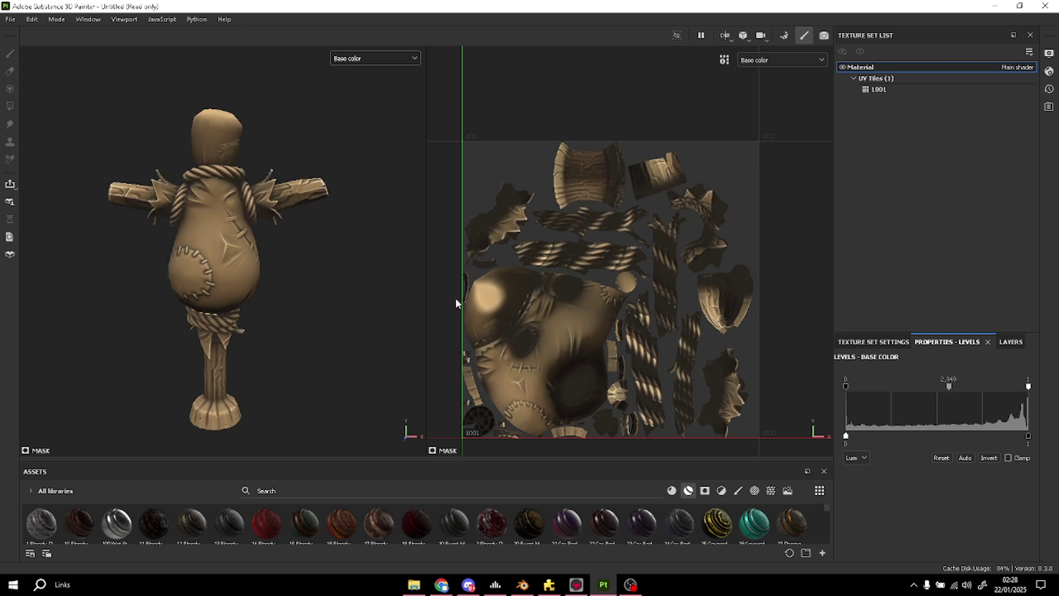
pyautogui.keyDown('alt'); pyautogui.moveTo(352, 215); pyautogui.dragTo(307, 191); pyautogui.keyUp('alt')
pyautogui.keyDown('alt'); pyautogui.moveTo(307, 190); pyautogui.dragTo(312, 178, button='middle'); pyautogui.keyUp('alt')
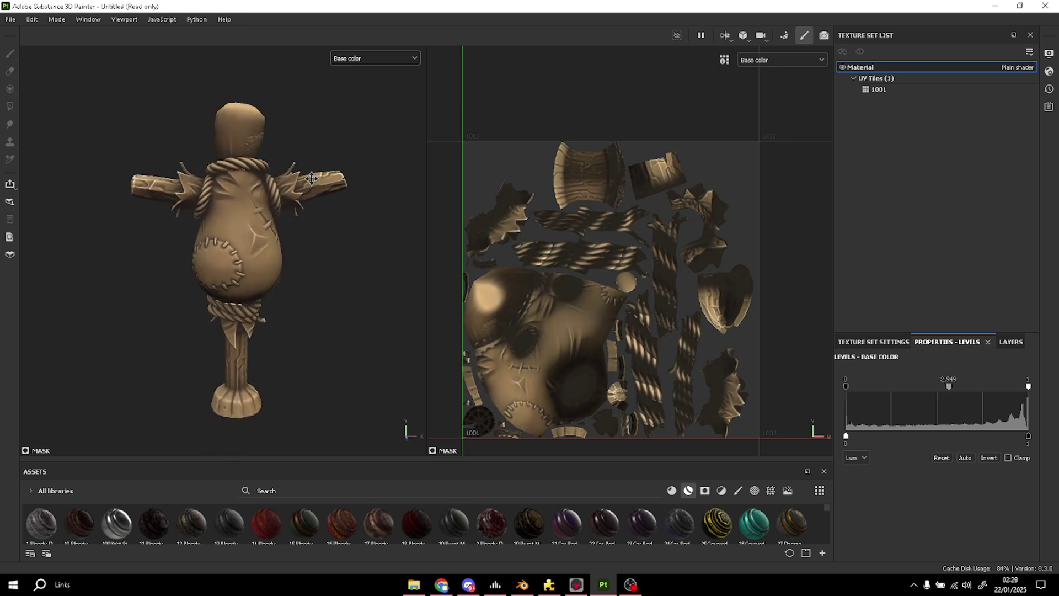
# Step: Add a new fill layer above Fill layer 2
pyautogui.keyDown('alt'); pyautogui.moveTo(311, 178); pyautogui.dragTo(276, 198); pyautogui.keyUp('alt')
pyautogui.scroll(-3, 273, 220)
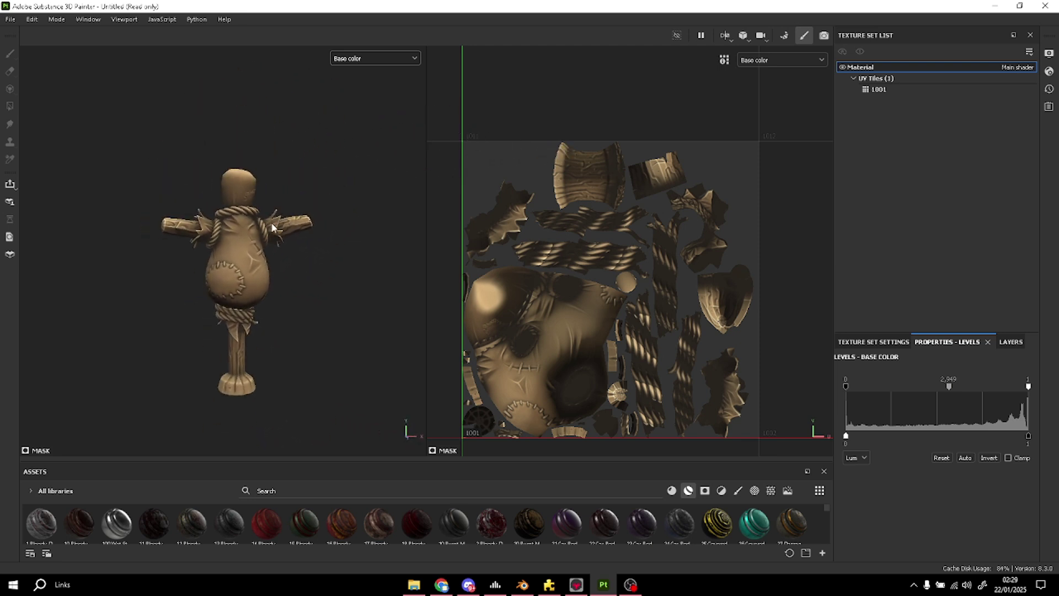
pyautogui.scroll(4, 273, 226)
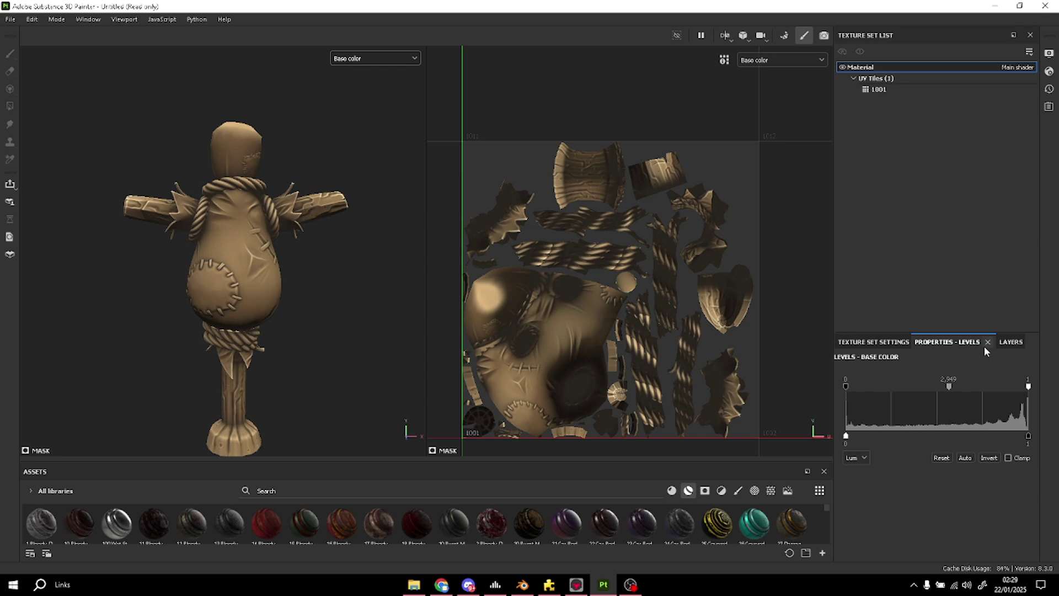
pyautogui.click(1008, 343)
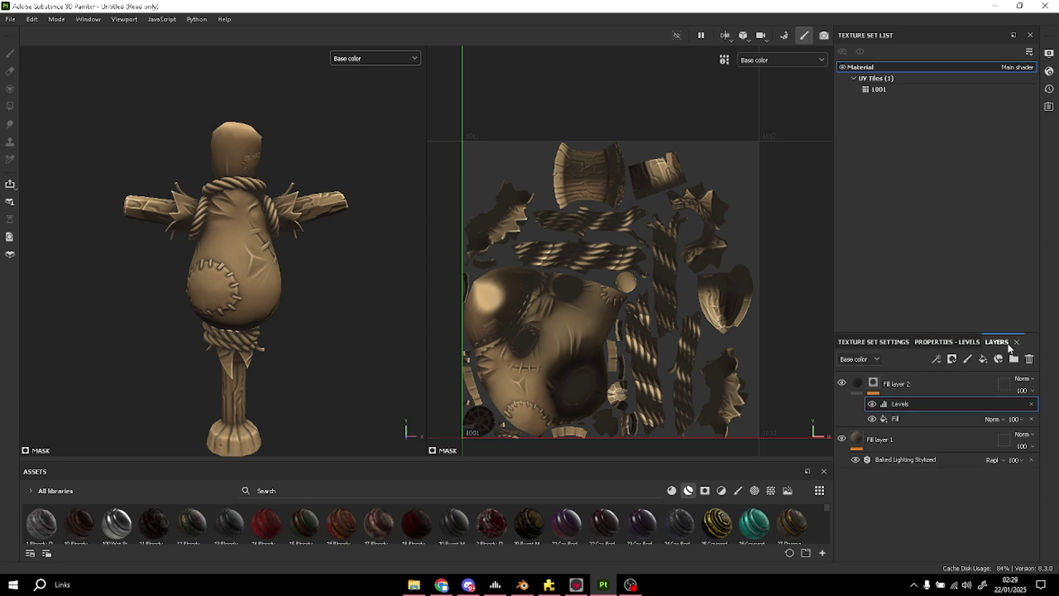
pyautogui.click(955, 388)
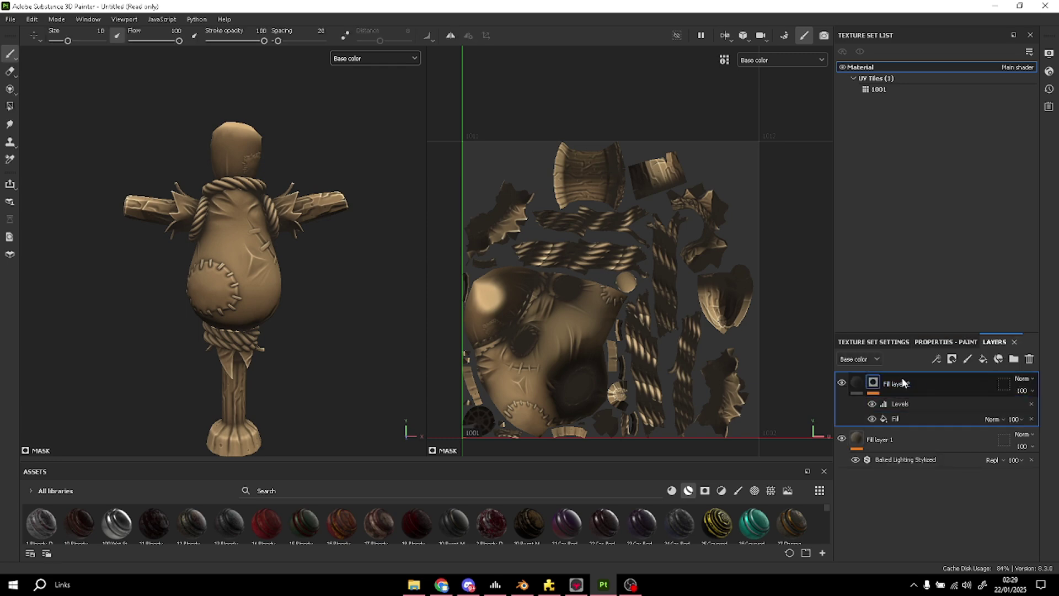
pyautogui.click(982, 359)
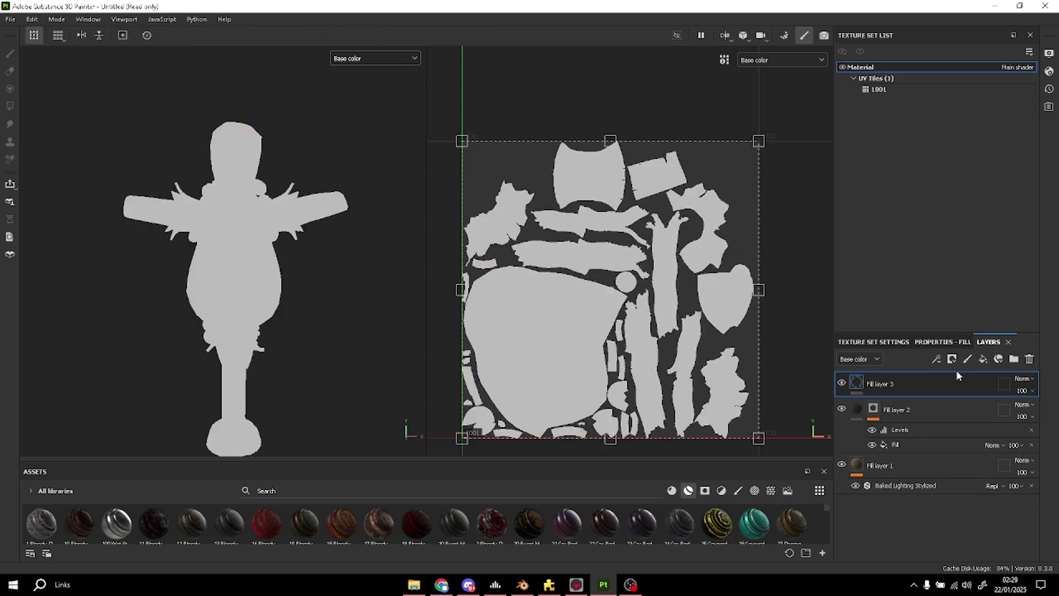
# Step: Set the new fill layer's base color to light tan D4BB7F and its roughness to 0.6267
pyautogui.click(943, 341)
pyautogui.click(930, 492)
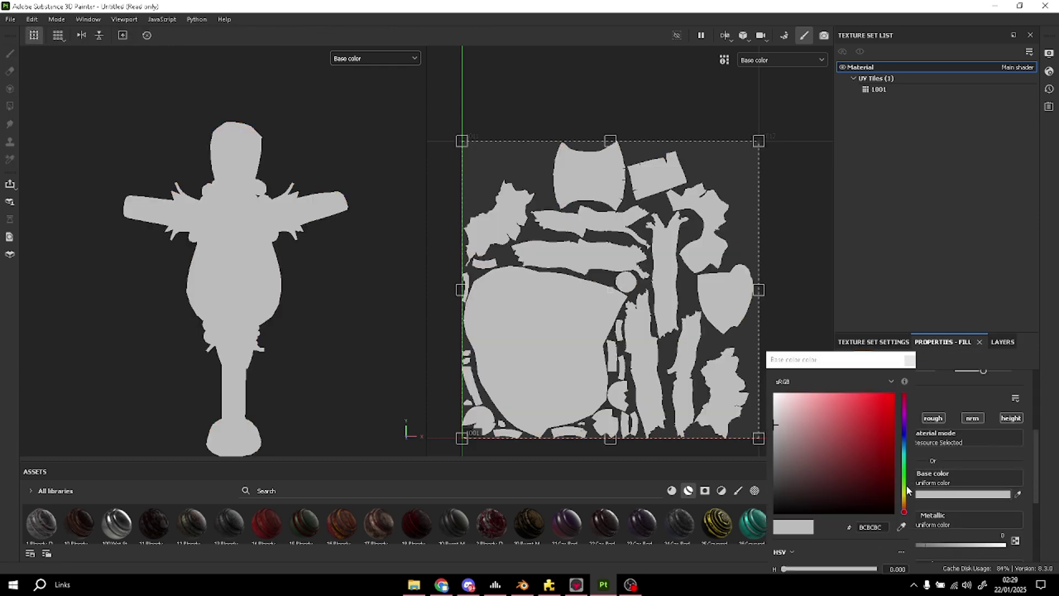
pyautogui.click(905, 500)
pyautogui.moveTo(783, 424); pyautogui.dragTo(821, 412)
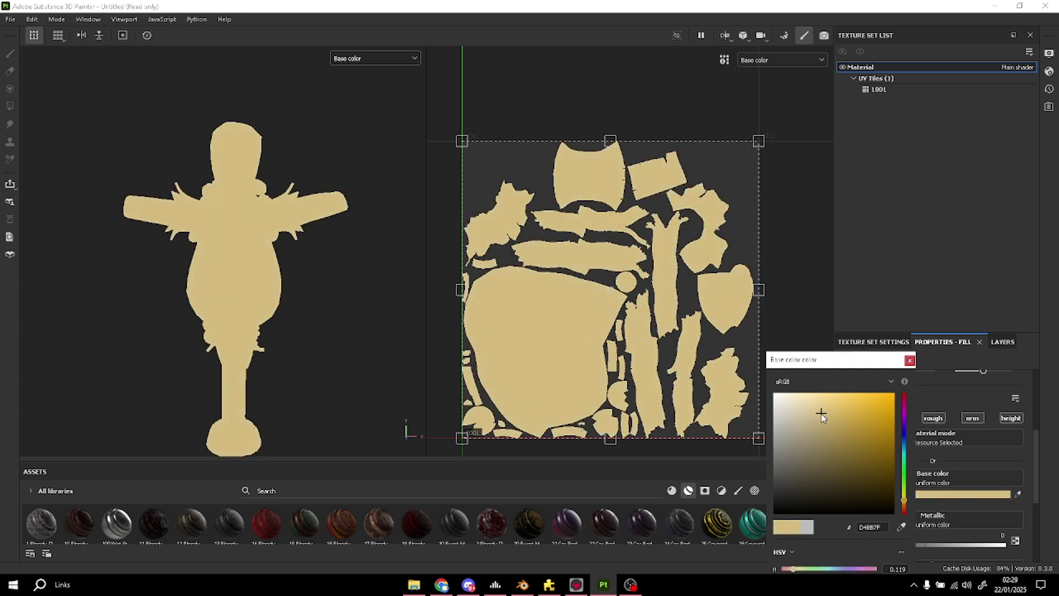
pyautogui.click(929, 363)
pyautogui.scroll(-2, 932, 496)
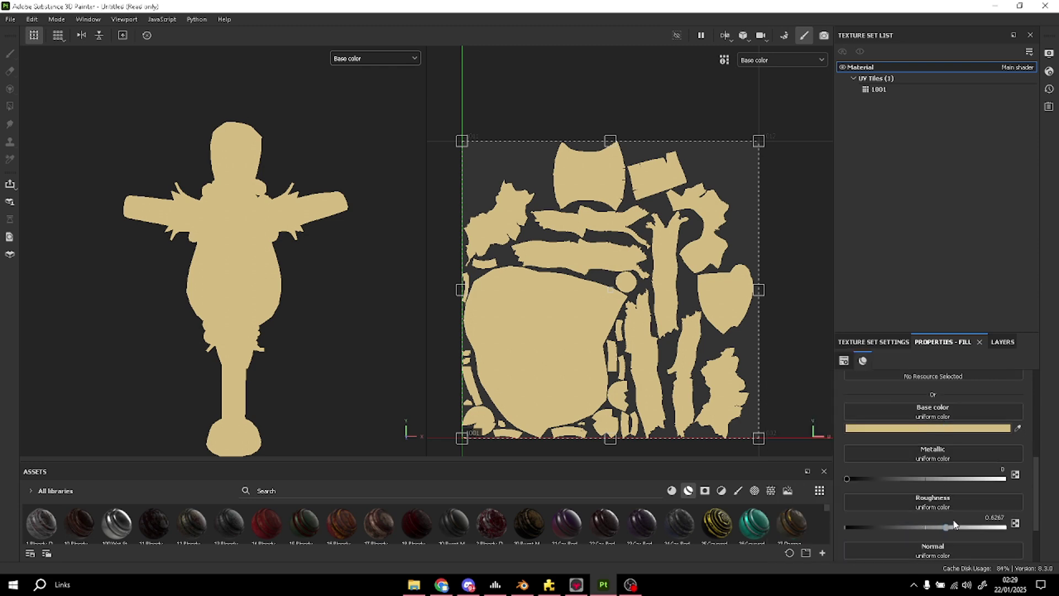
pyautogui.click(1001, 342)
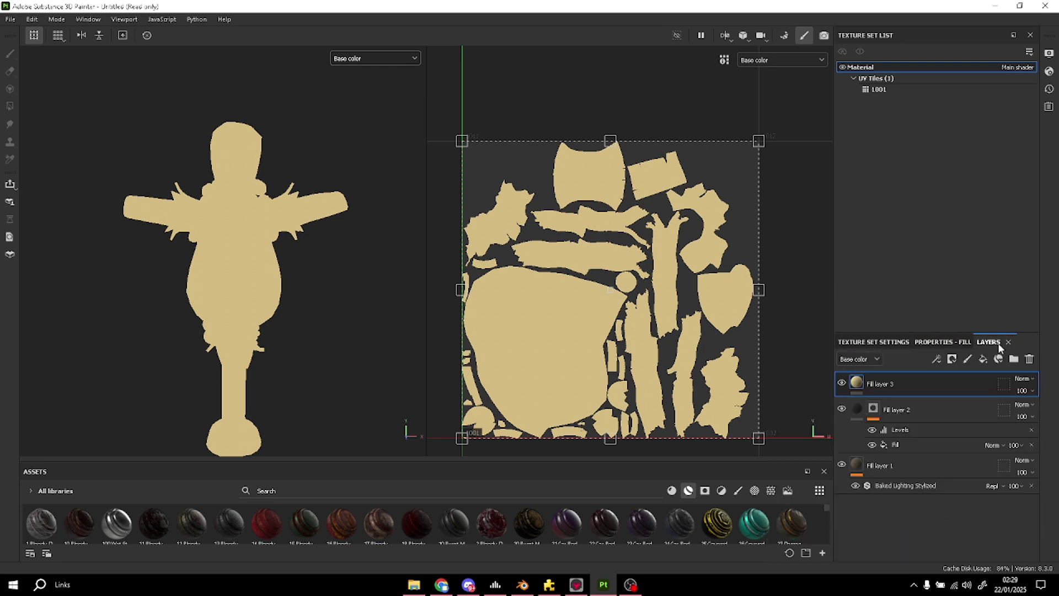
pyautogui.rightClick(940, 381)
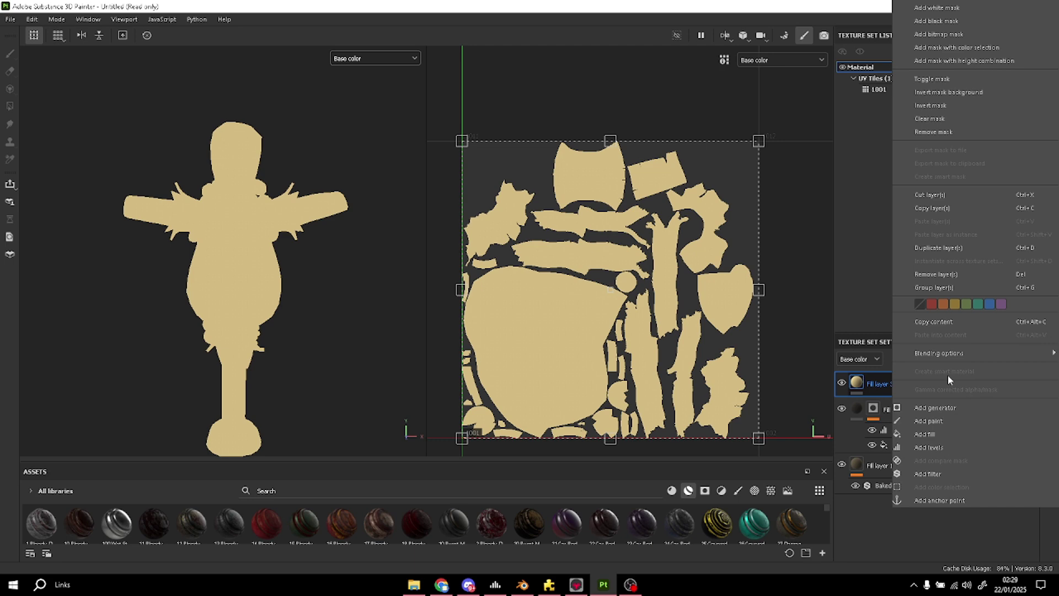
pyautogui.click(927, 437)
pyautogui.click(923, 344)
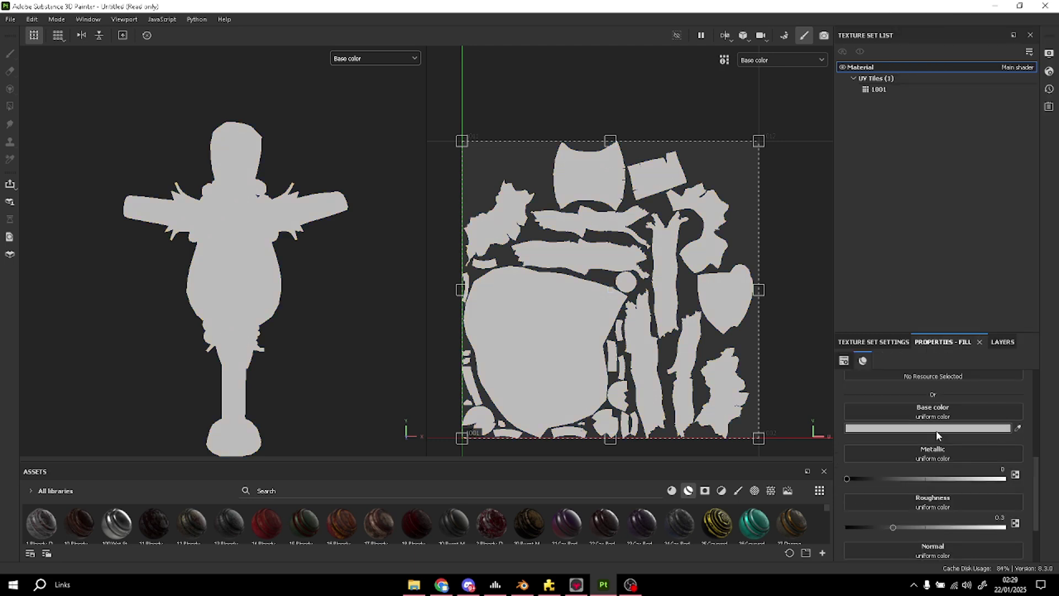
pyautogui.click(1003, 342)
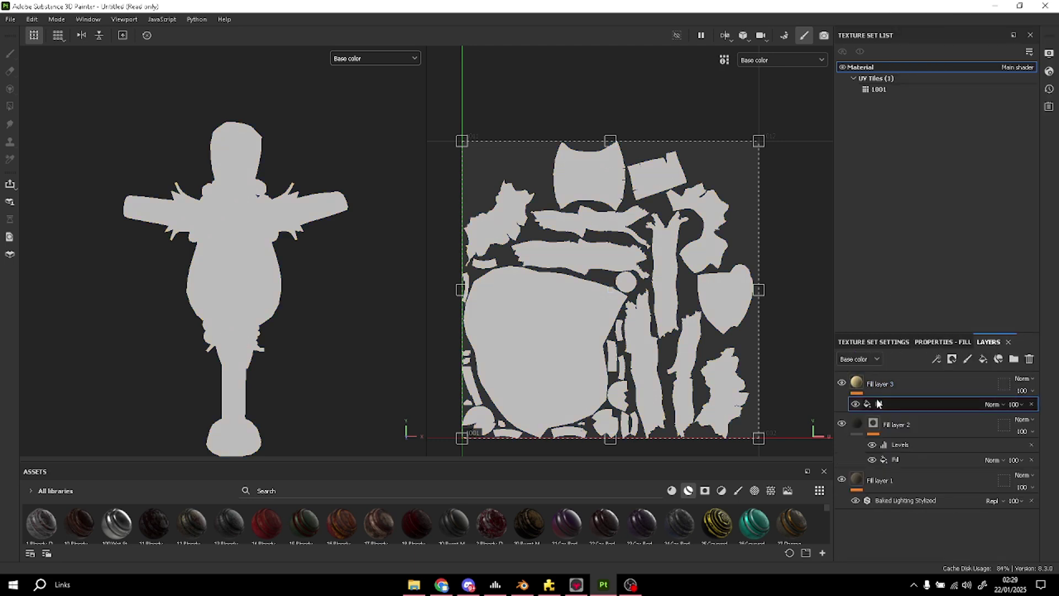
pyautogui.click(1029, 359)
# Step: Add a black mask to Fill layer 3 and a fill in that mask using the baked bonequin curvature map as its grayscale
pyautogui.rightClick(937, 386)
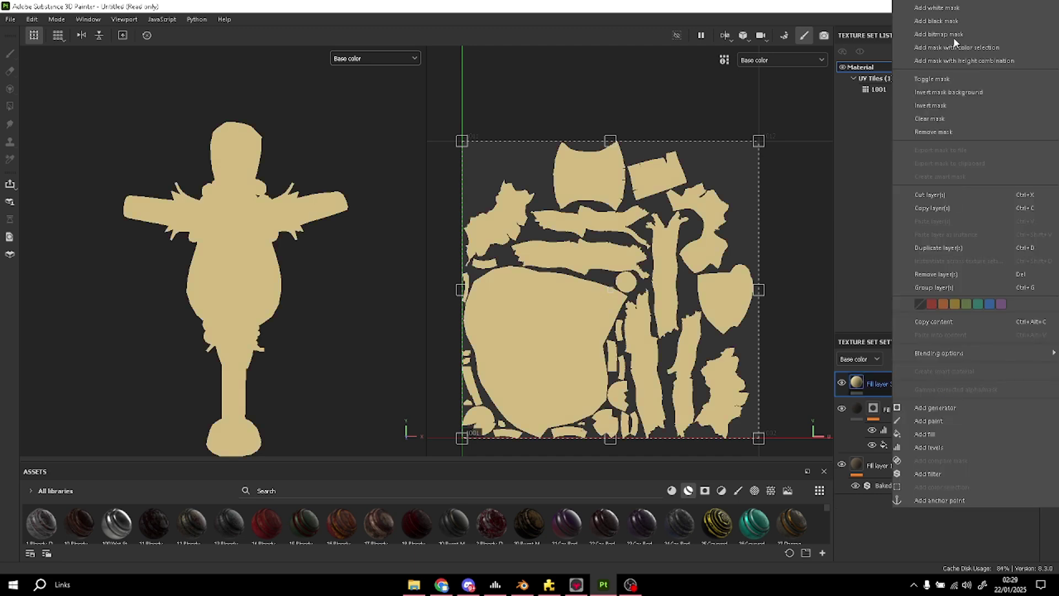
pyautogui.click(953, 37)
pyautogui.rightClick(911, 382)
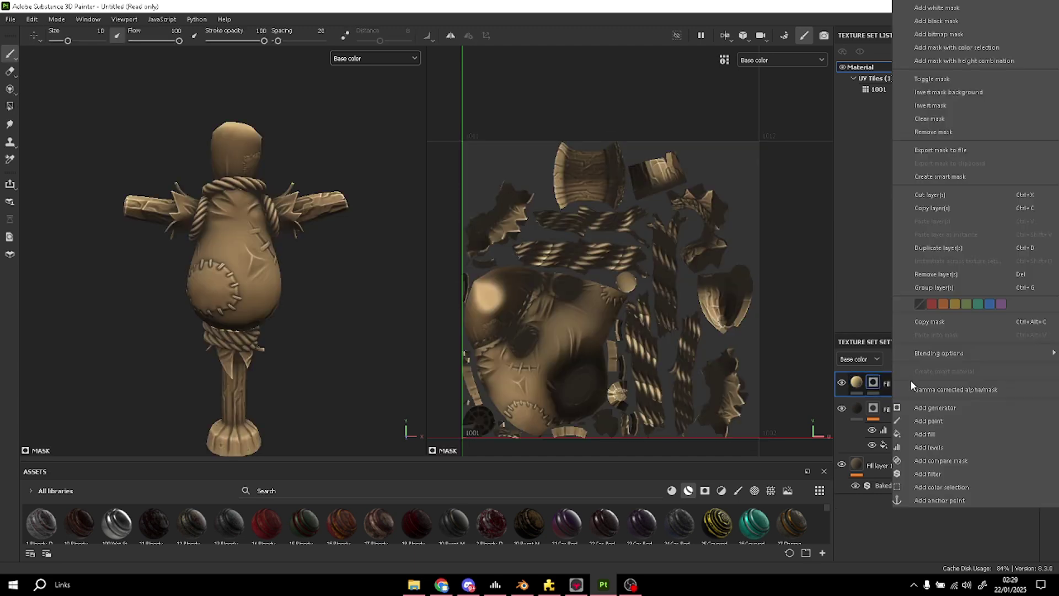
pyautogui.click(935, 435)
pyautogui.click(942, 342)
pyautogui.click(930, 420)
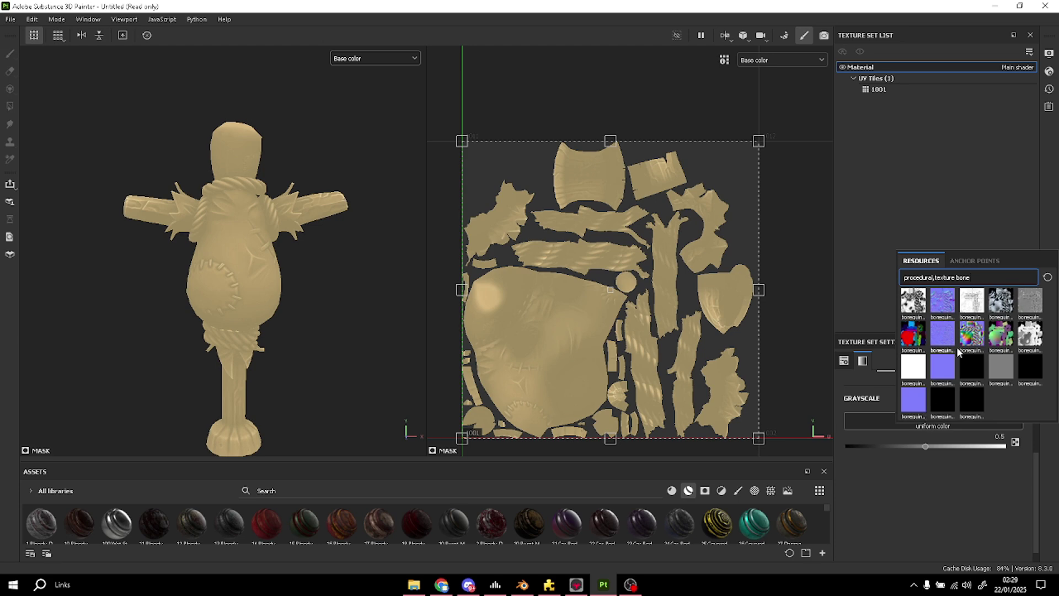
pyautogui.click(1030, 302)
# Step: Add a Levels effect to Fill layer 3's mask and set its midtone value to 5.849 to confine the light tan to the edges
pyautogui.click(1002, 341)
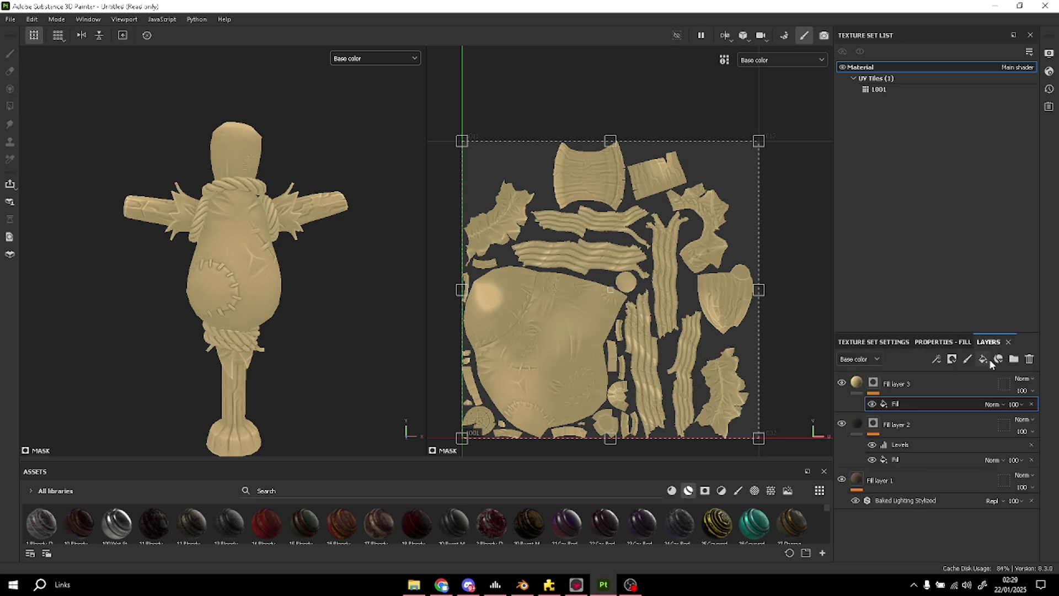
pyautogui.rightClick(954, 385)
pyautogui.click(941, 443)
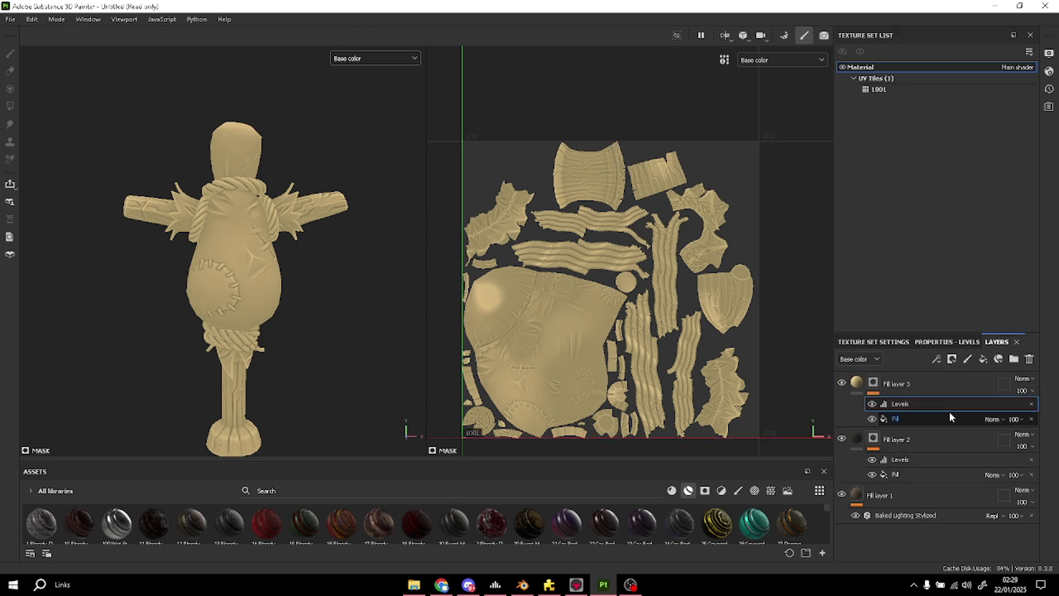
pyautogui.click(943, 342)
pyautogui.moveTo(936, 386); pyautogui.dragTo(966, 390)
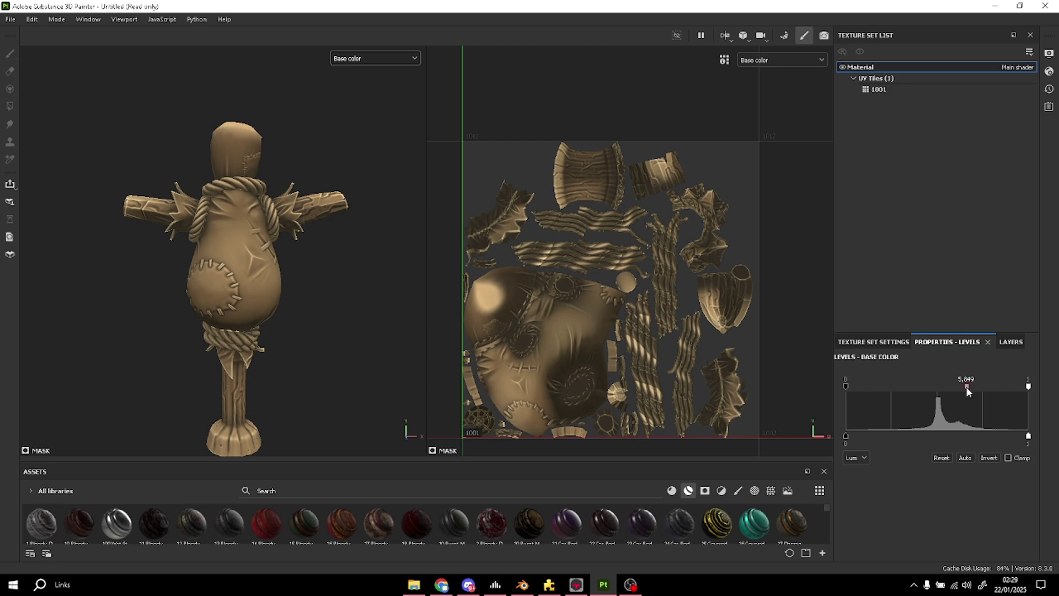
# Step: Compare the edge highlights on the model with Fill layer 3 hidden and shown
pyautogui.keyDown('alt'); pyautogui.moveTo(254, 286); pyautogui.dragTo(184, 285); pyautogui.keyUp('alt')
pyautogui.click(1011, 342)
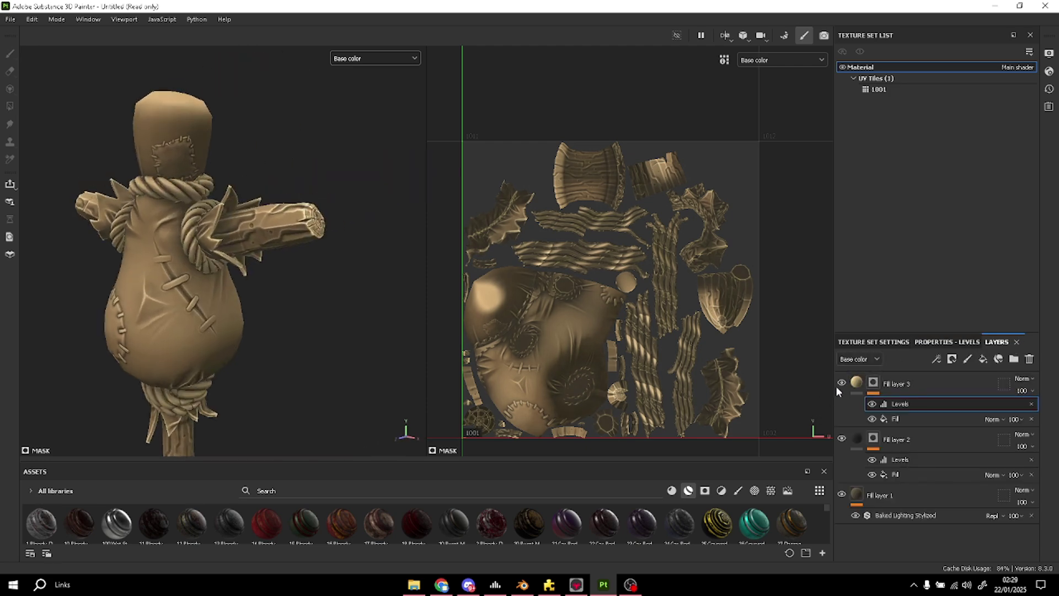
pyautogui.click(841, 383)
pyautogui.click(841, 383)
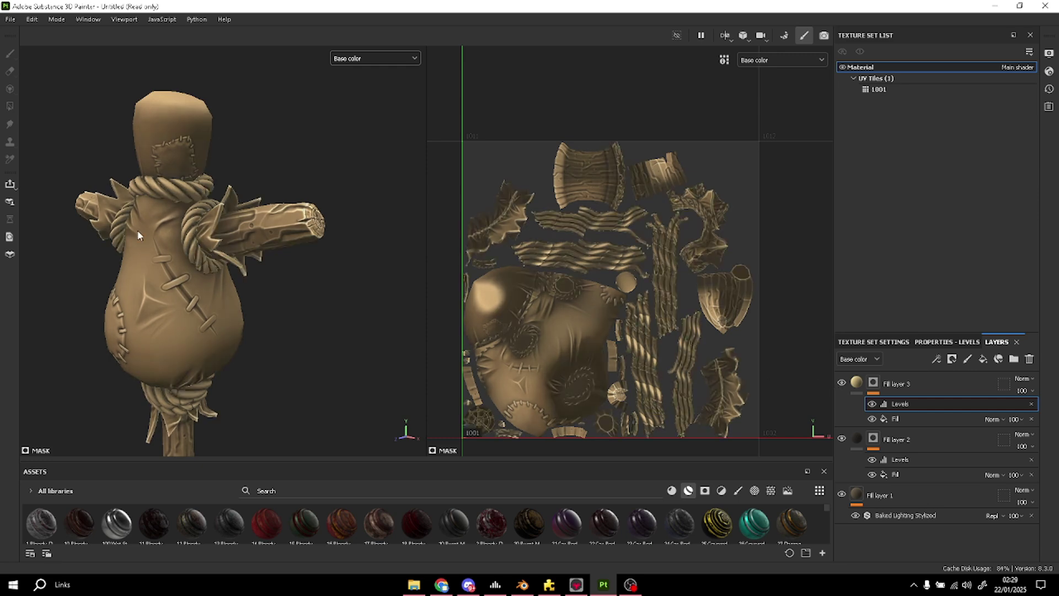